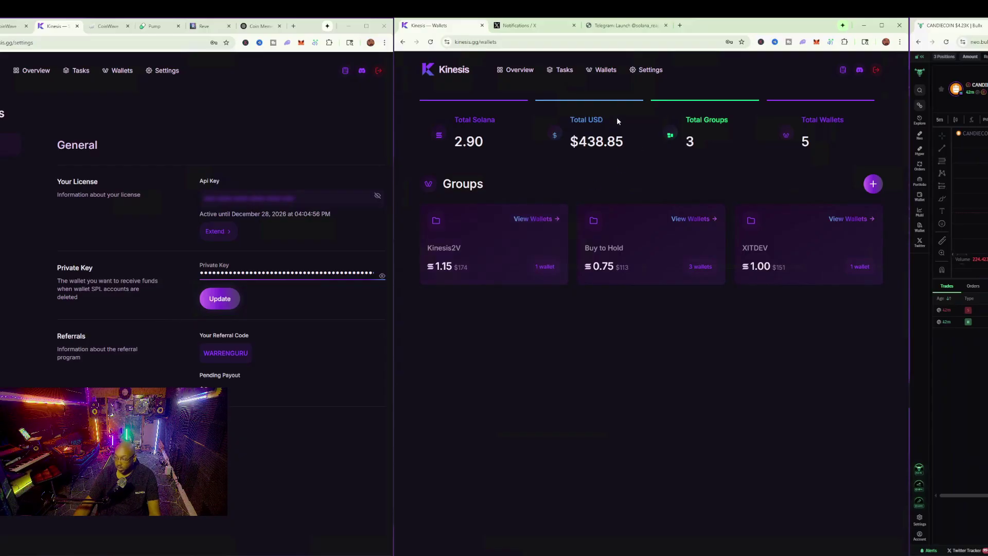
- Open BullX's Neo Vision feed of new token creations through the Explore menu
mouse_move(921, 111)
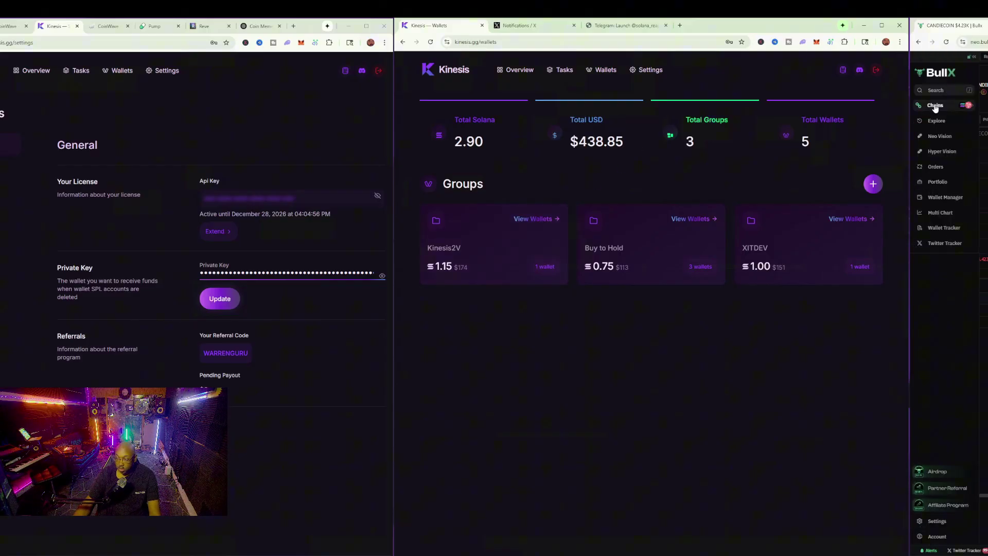
click(936, 122)
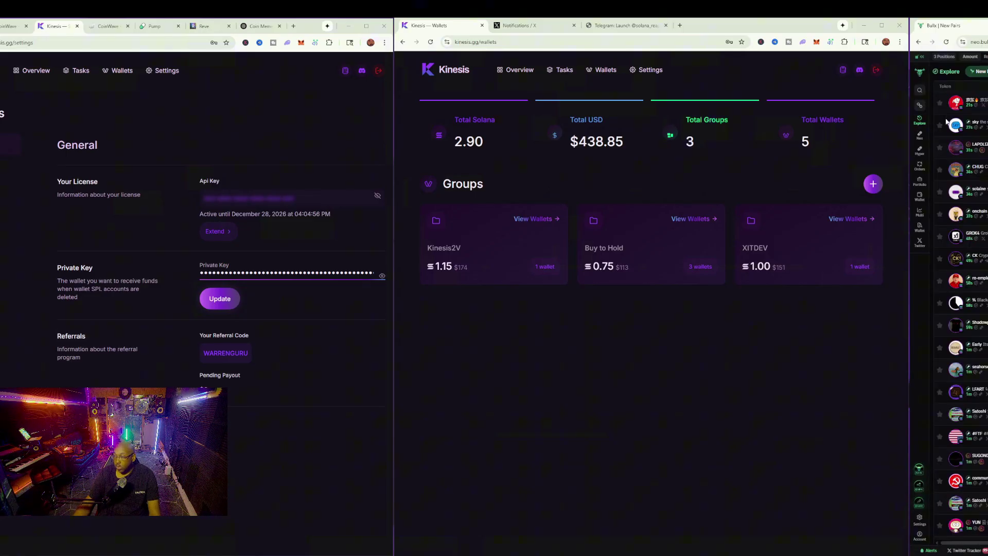
mouse_move(924, 135)
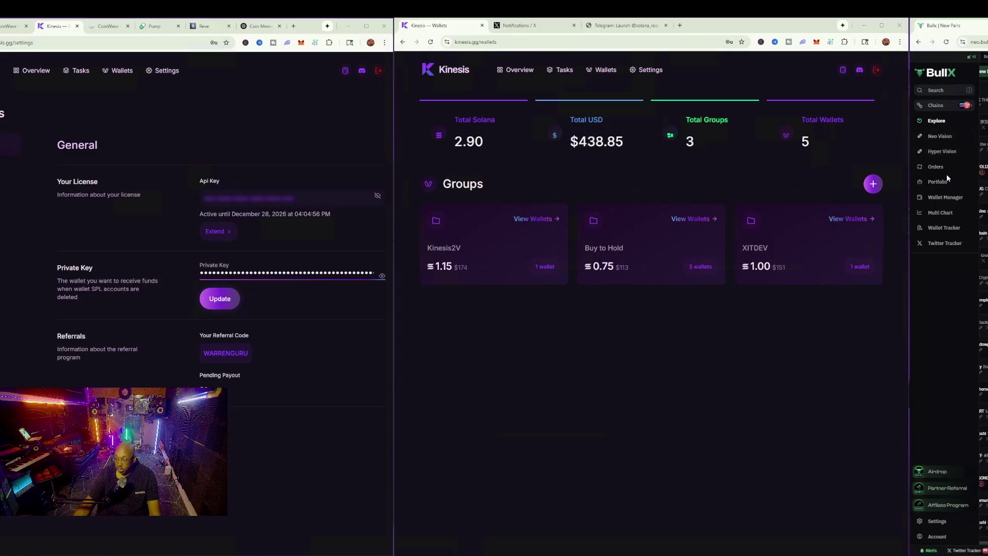
click(951, 137)
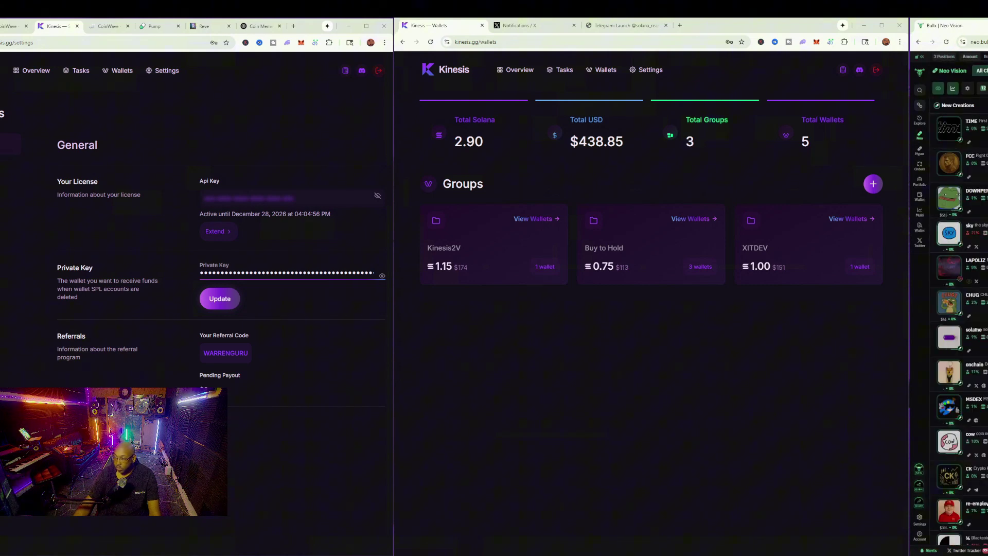
click(873, 184)
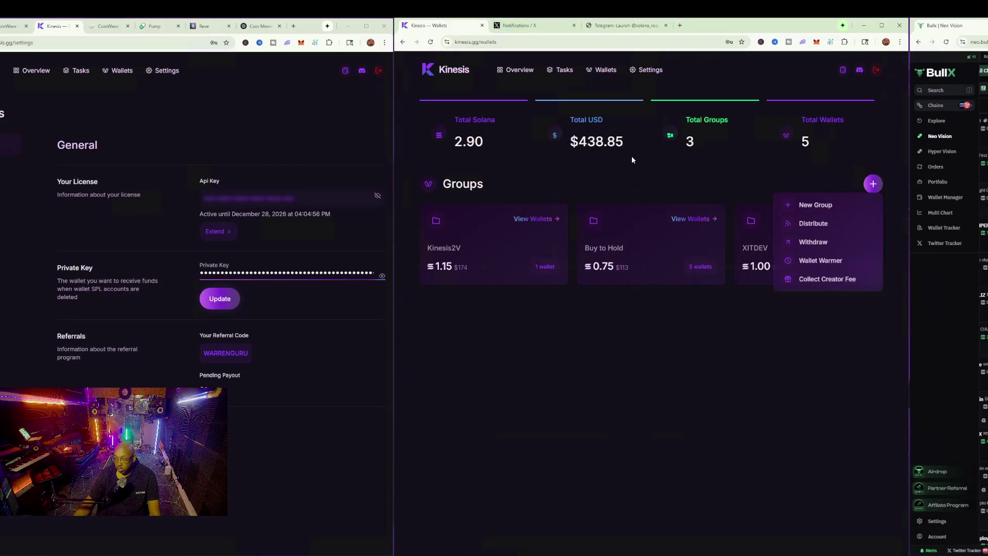
- Try pasting the dev private key into a new task form, then leave the form
click(608, 143)
click(560, 71)
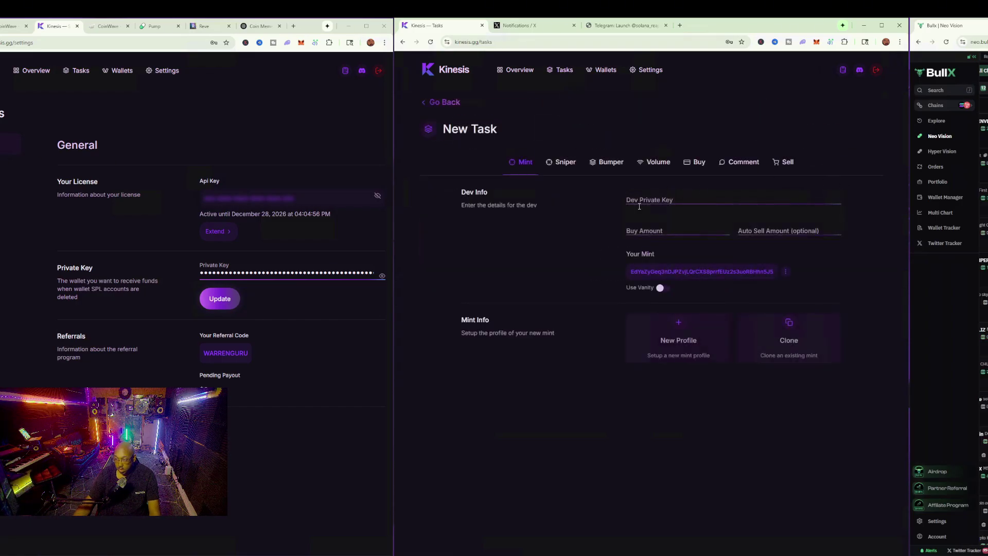
click(639, 204)
key(ctrl+v)
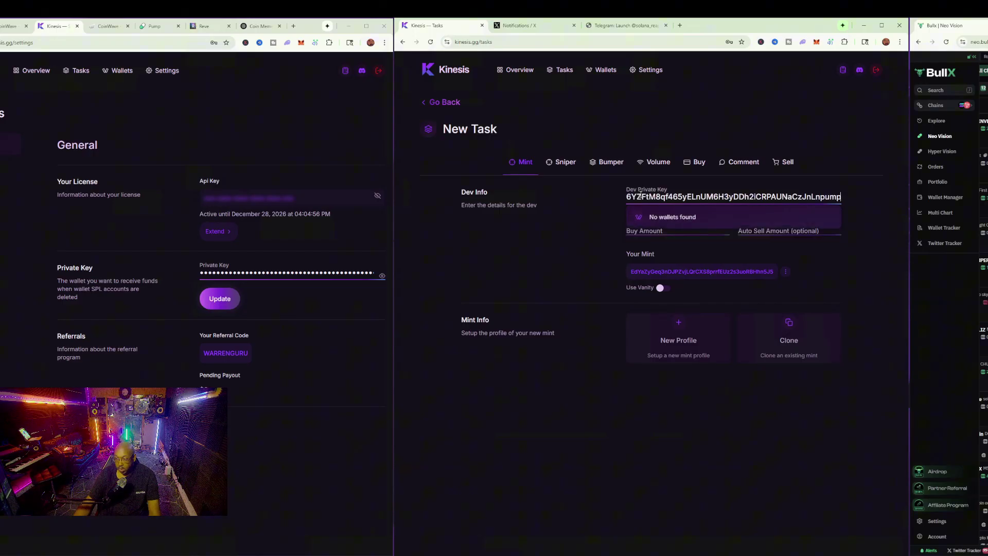
click(427, 102)
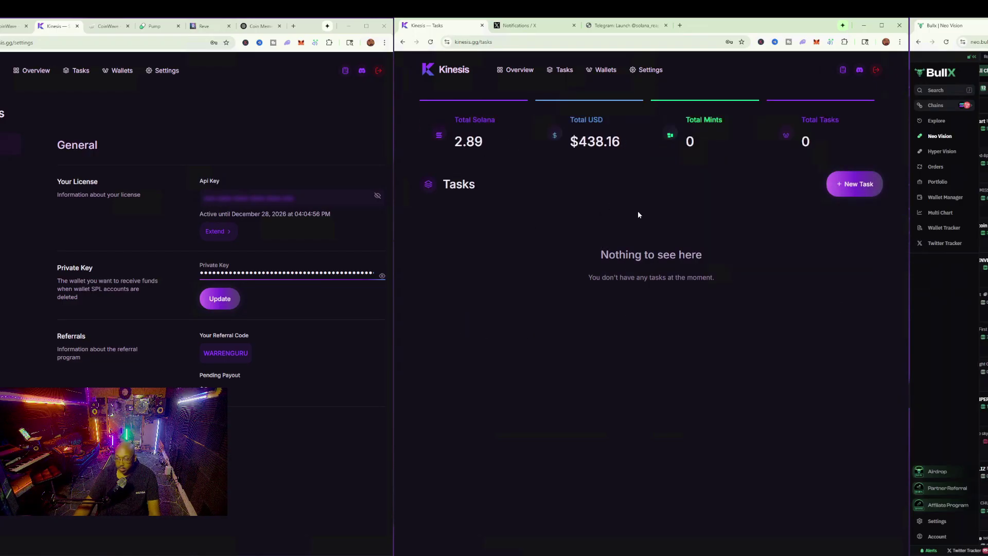
- Copy the Dev wallet's private key from the XITDEV group on the Wallets page
click(602, 70)
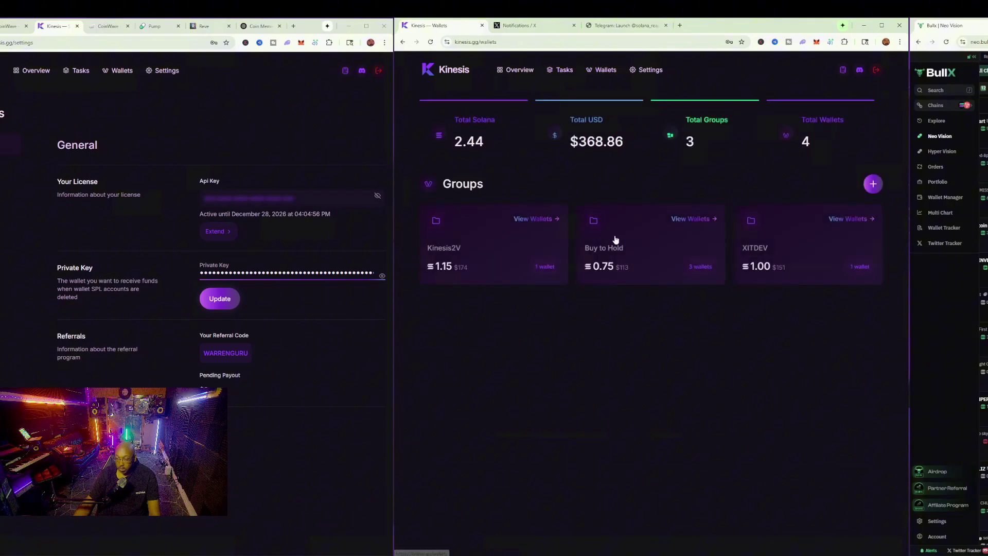
click(783, 251)
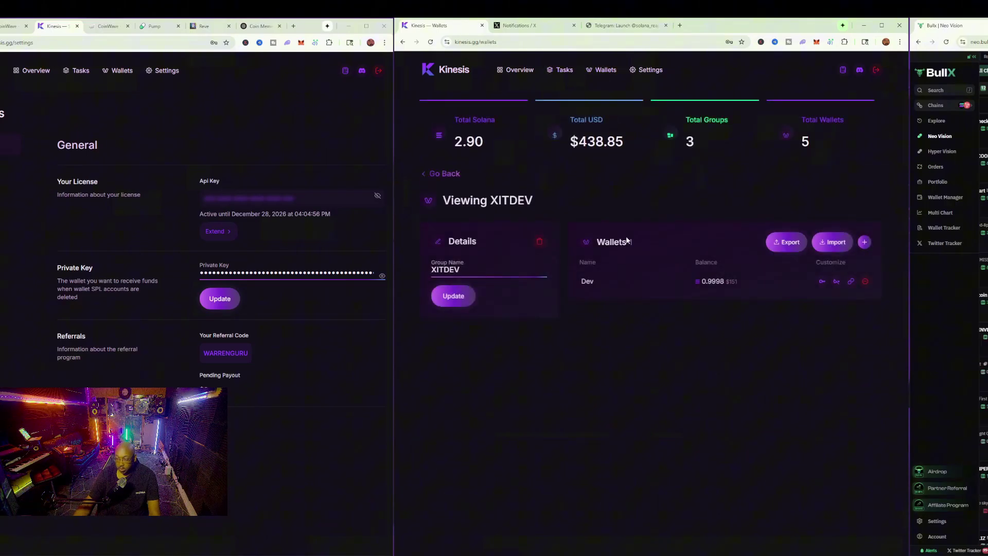
click(837, 283)
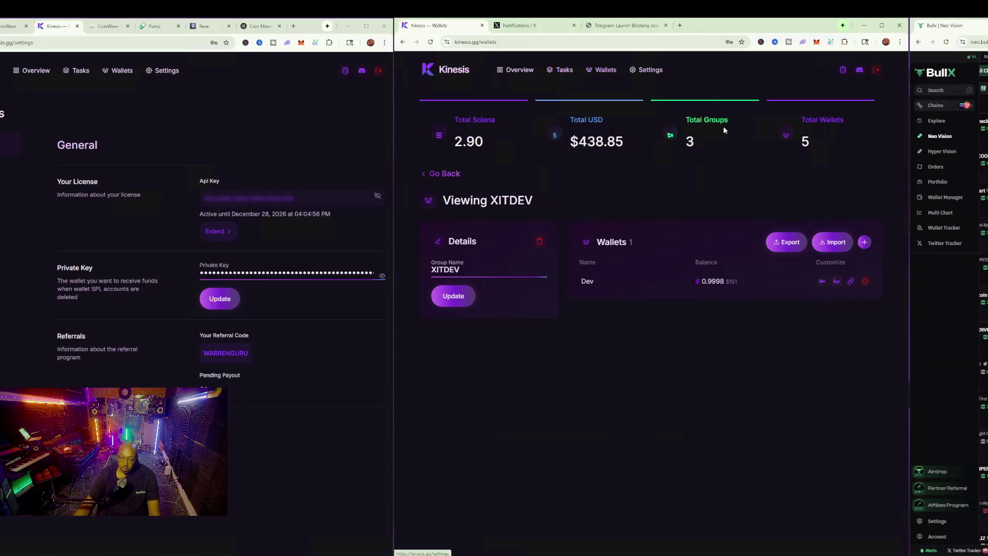
- Start a new task with the Dev private key pasted and a .95 buy amount
click(567, 72)
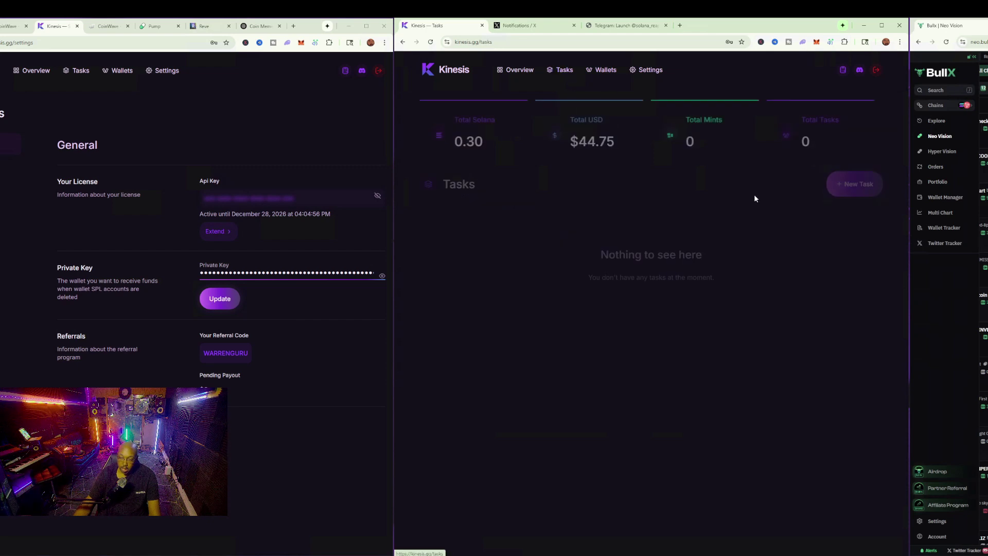
click(850, 184)
click(666, 203)
key(ctrl+v)
click(646, 234)
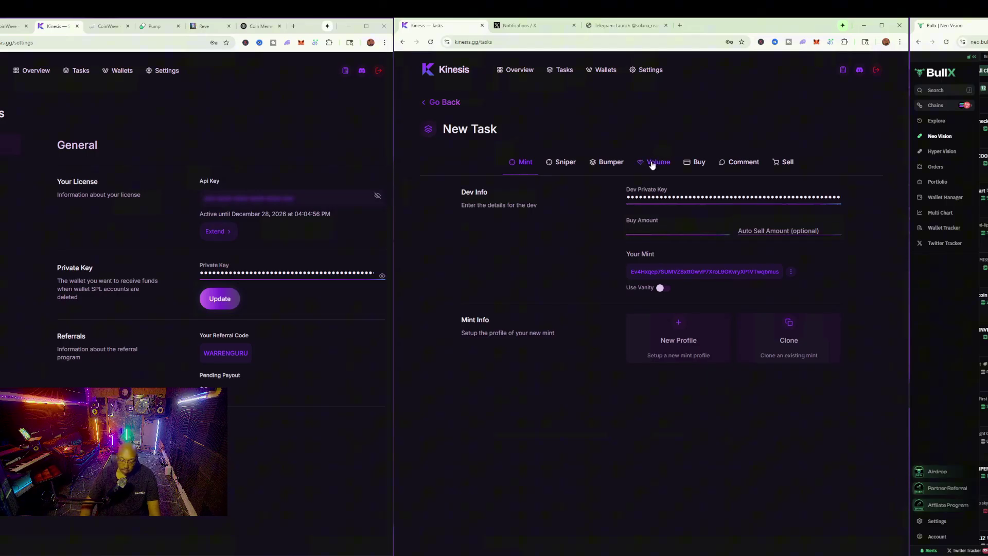
text(.95)
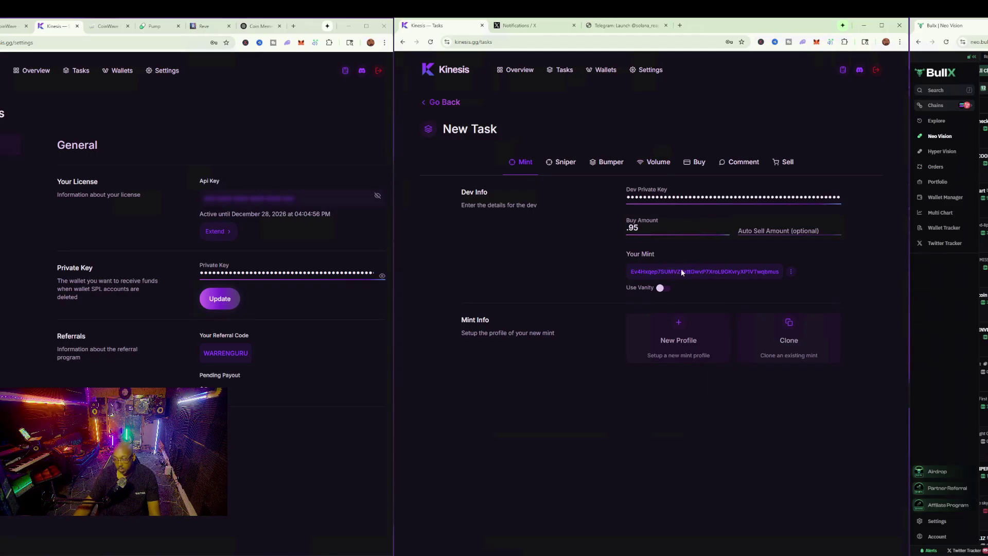
- Enable a vanity mint and clone the Gyatue of Liberty profile from a saved mint address
click(663, 289)
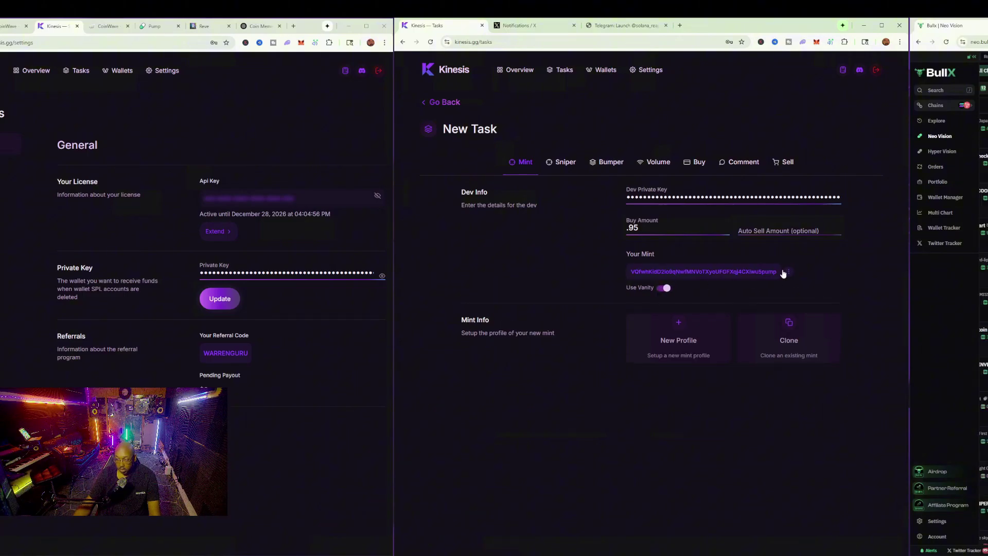
click(801, 341)
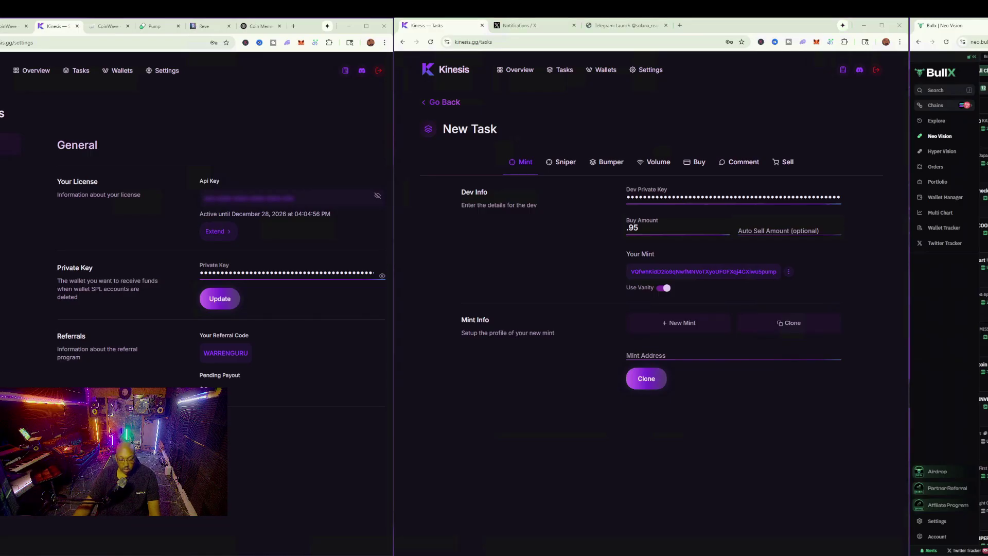
click(658, 346)
click(689, 374)
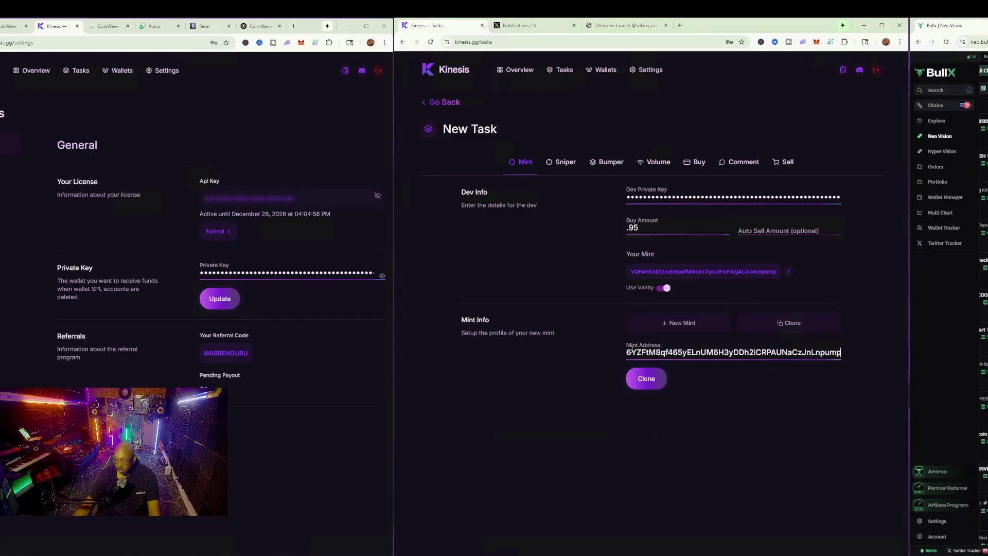
click(646, 379)
scroll(643, 381, down, 1)
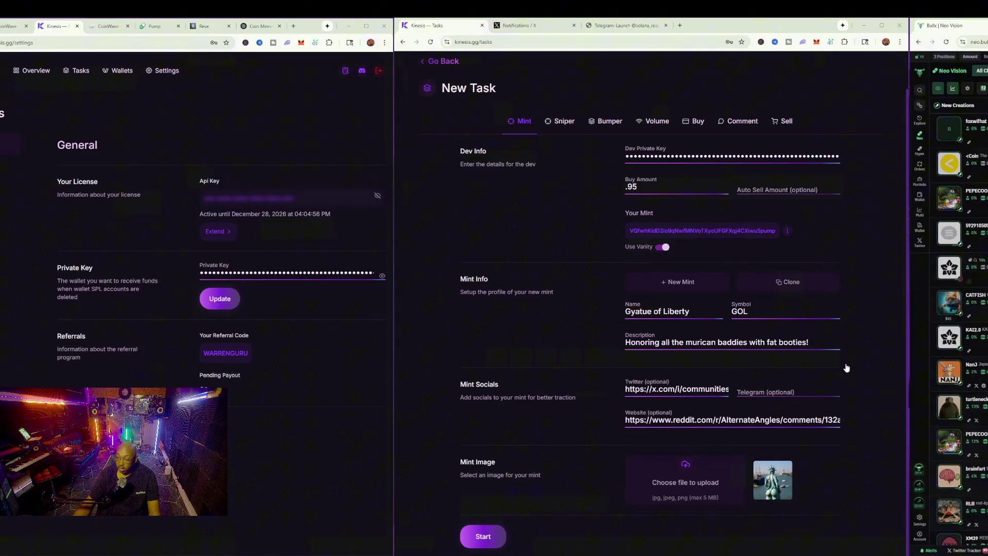
- Launch the Gyatue of Liberty mint task and sell 100% of the Dev wallet's tokens
click(483, 536)
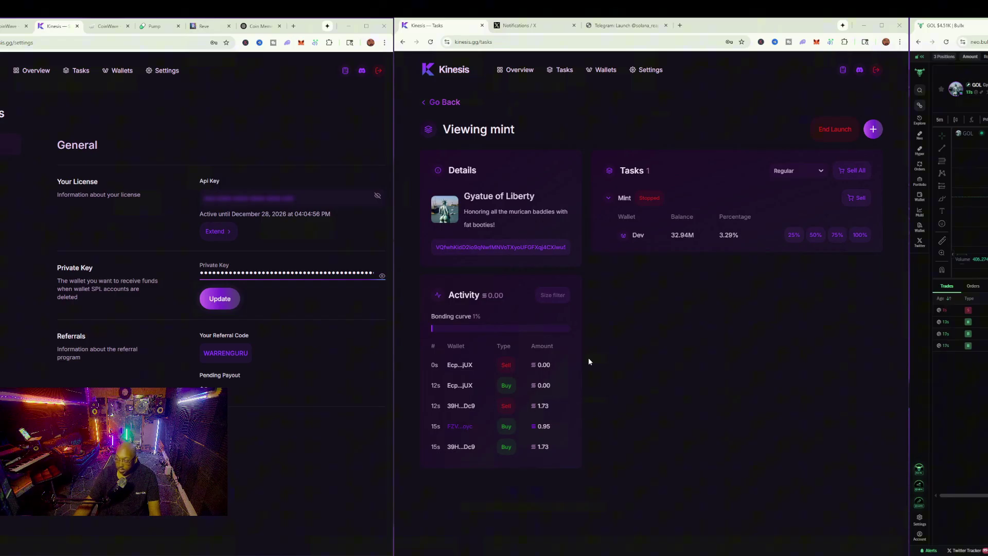
click(863, 241)
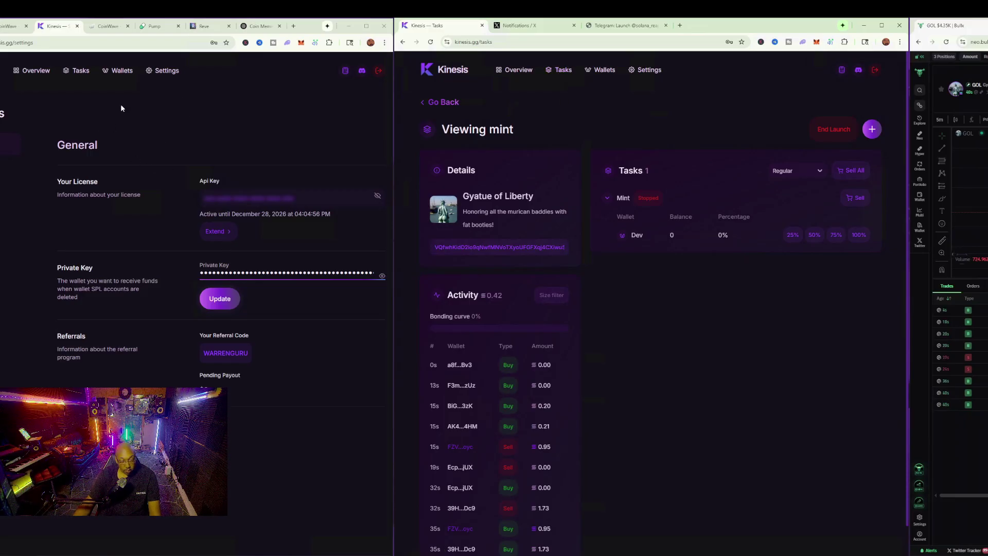
- From the Gyatue of Liberty mint's details, open a new task form set to Volume
click(73, 75)
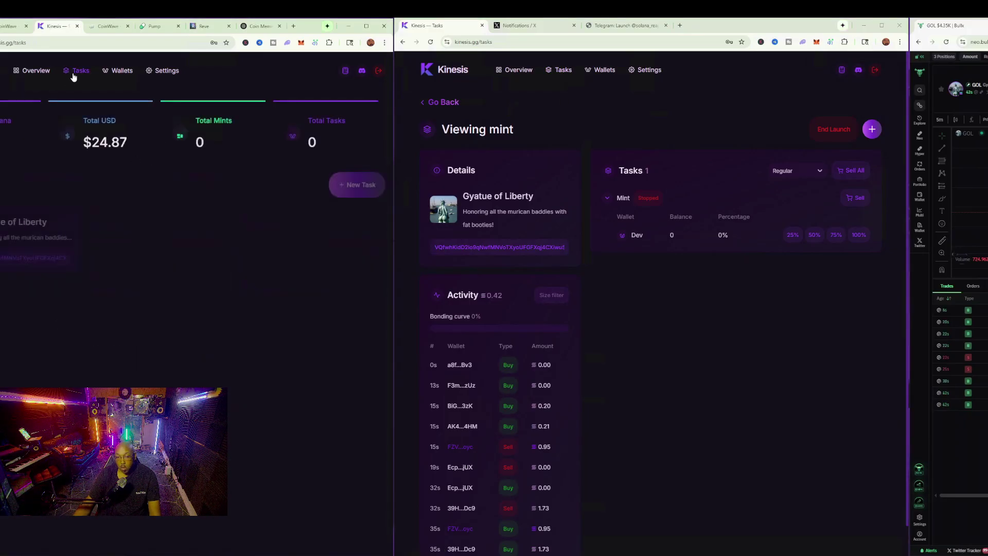
click(19, 229)
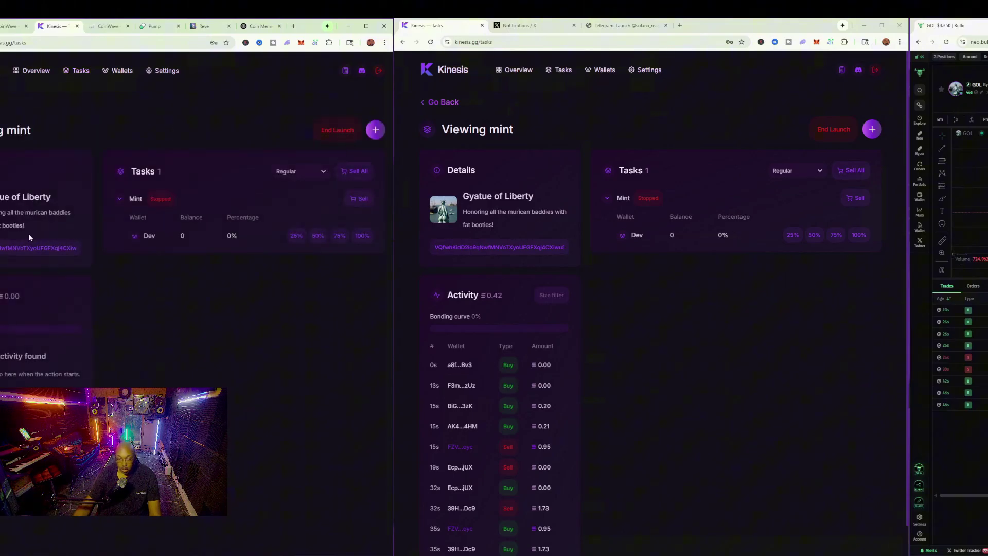
click(376, 129)
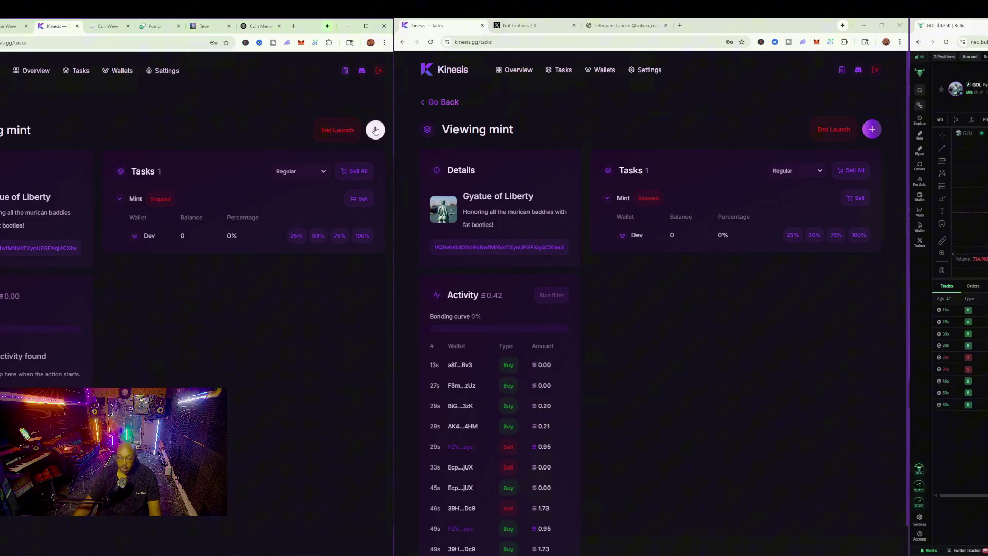
click(375, 130)
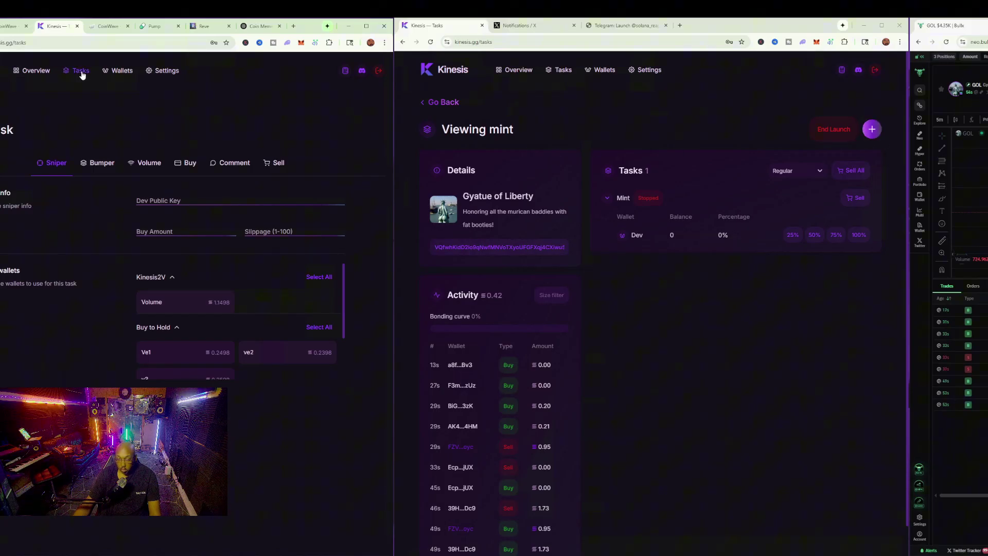
click(872, 129)
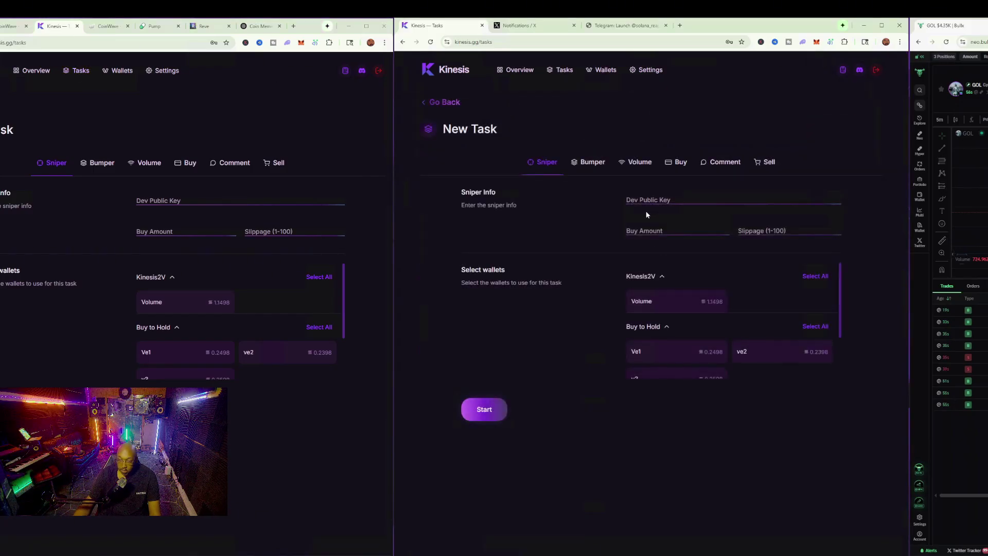
click(647, 166)
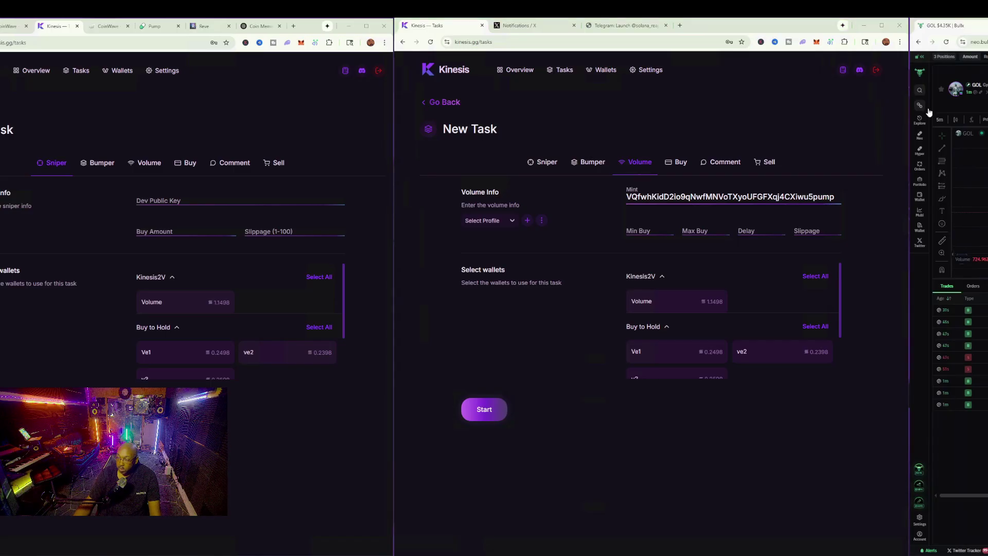
- Select the Volume wallet for the new volume task
double_click(760, 198)
key(Right)
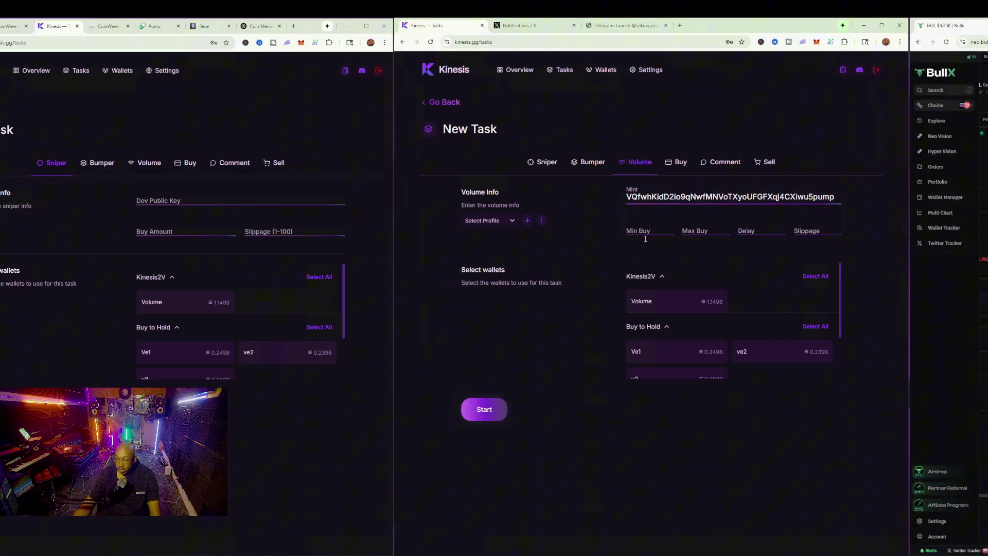
click(699, 308)
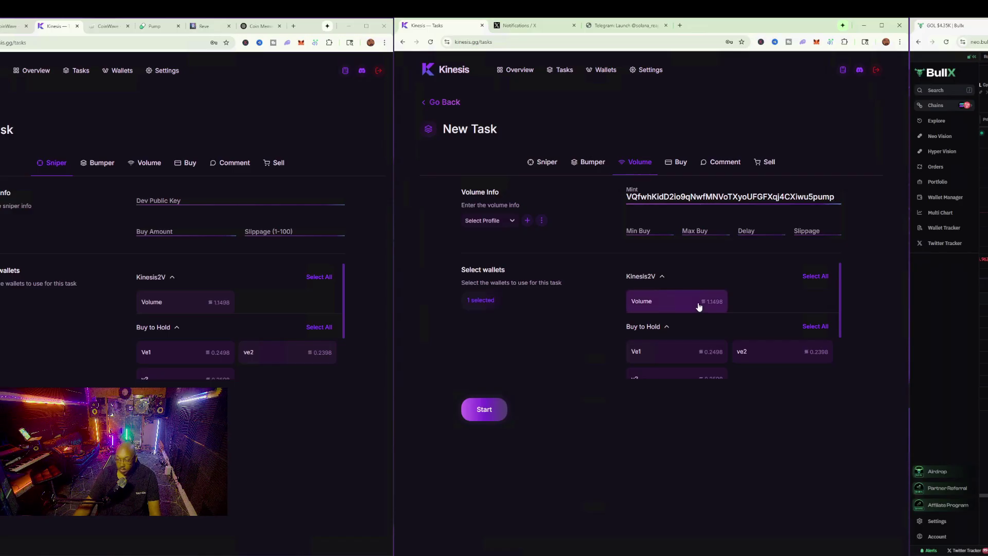
- Enter min buy .2, max buy .35, delay 3 and slippage 25
click(653, 230)
text(.2)
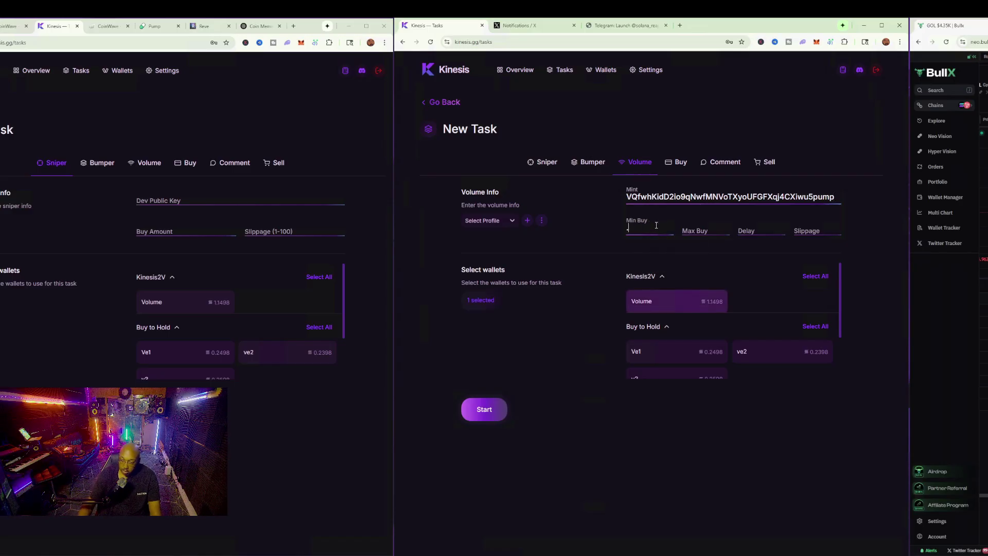
click(700, 228)
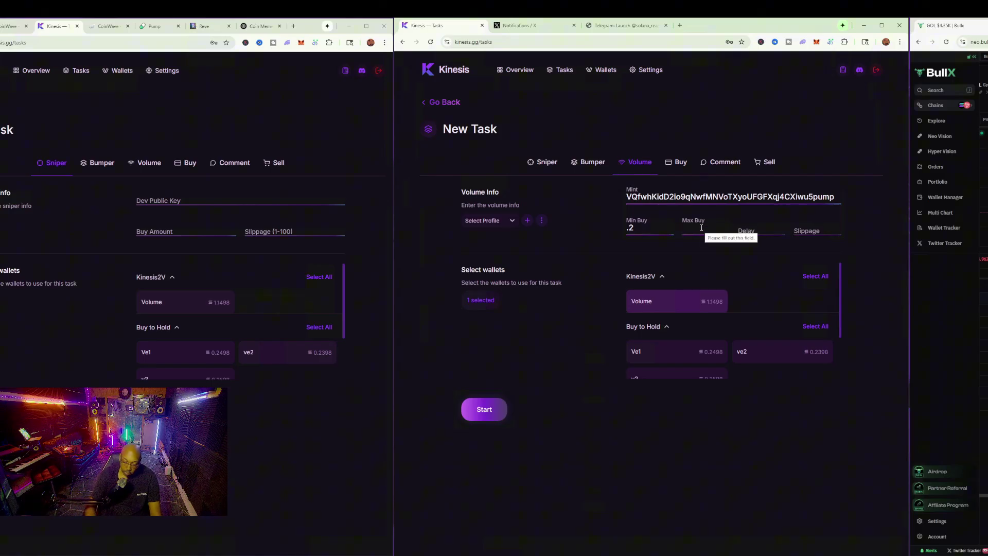
text(.4)
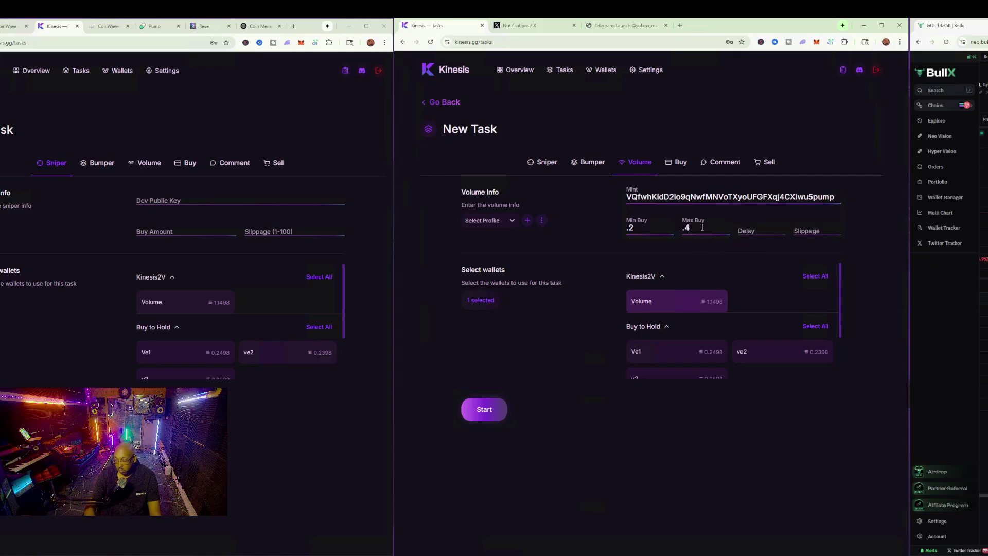
key(BackSpace)
text(35)
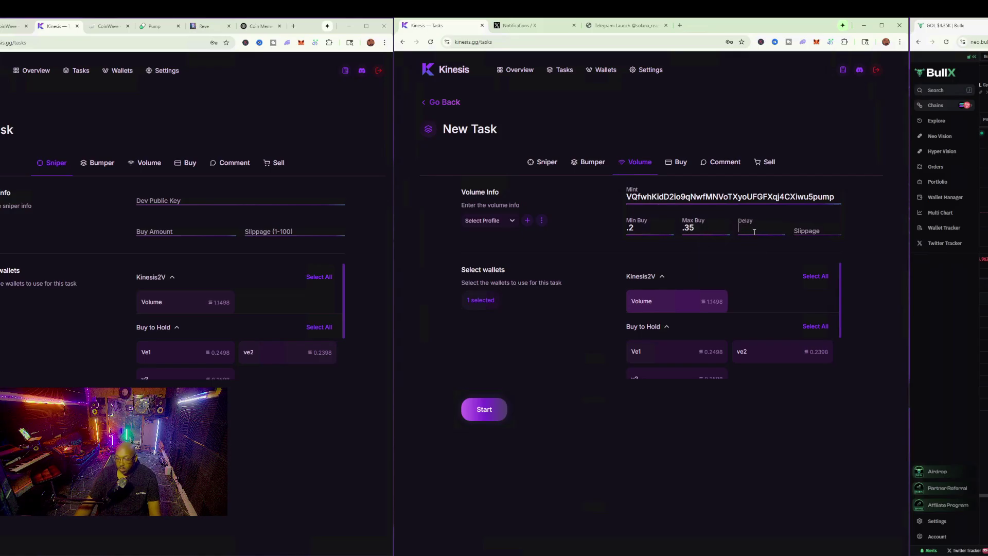
text(3)
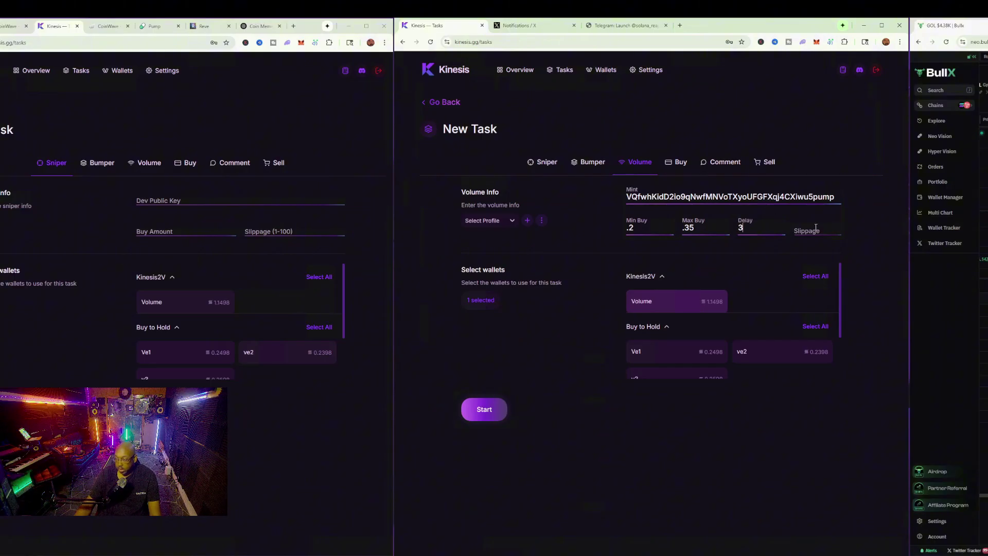
click(818, 227)
text(25)
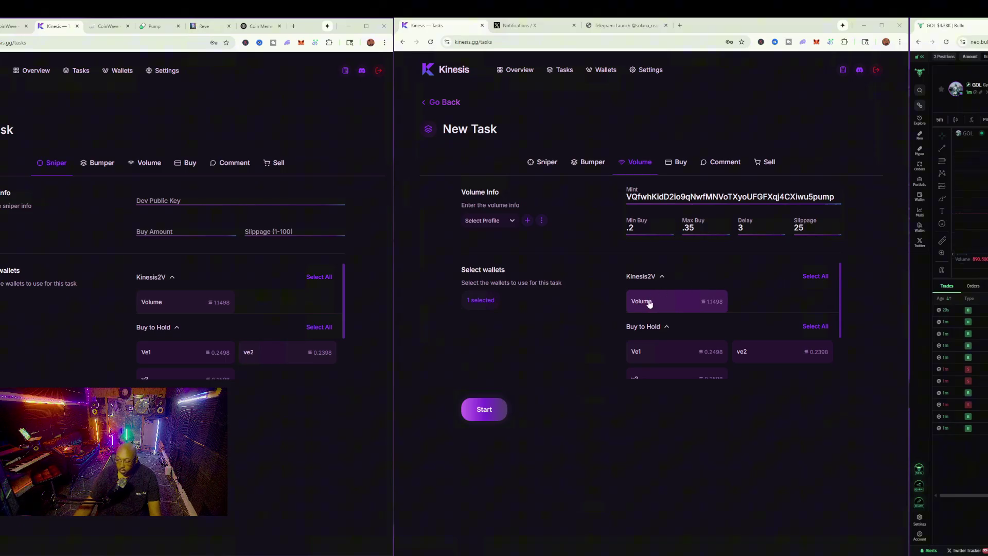
- Reselect the Volume wallet and start the volume task
click(665, 309)
click(678, 309)
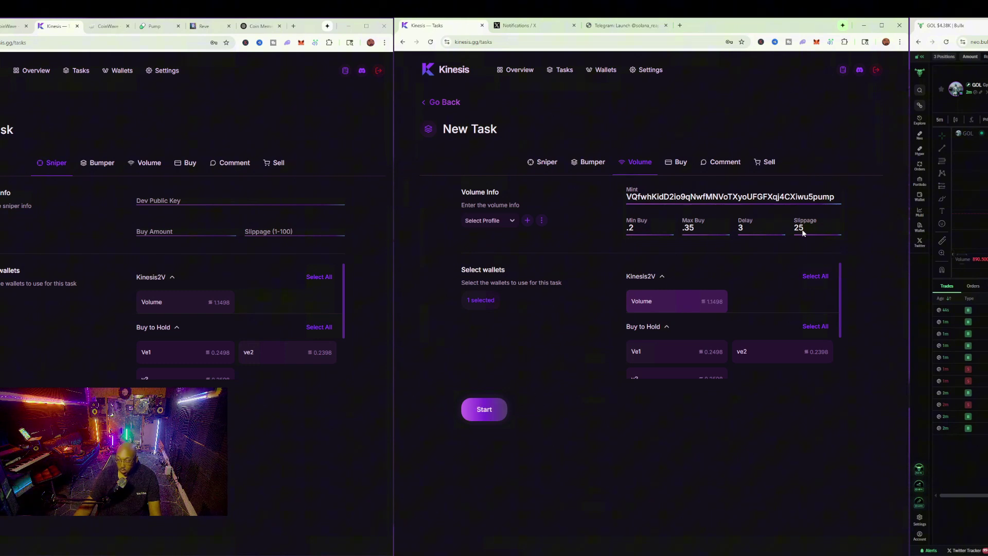
click(484, 409)
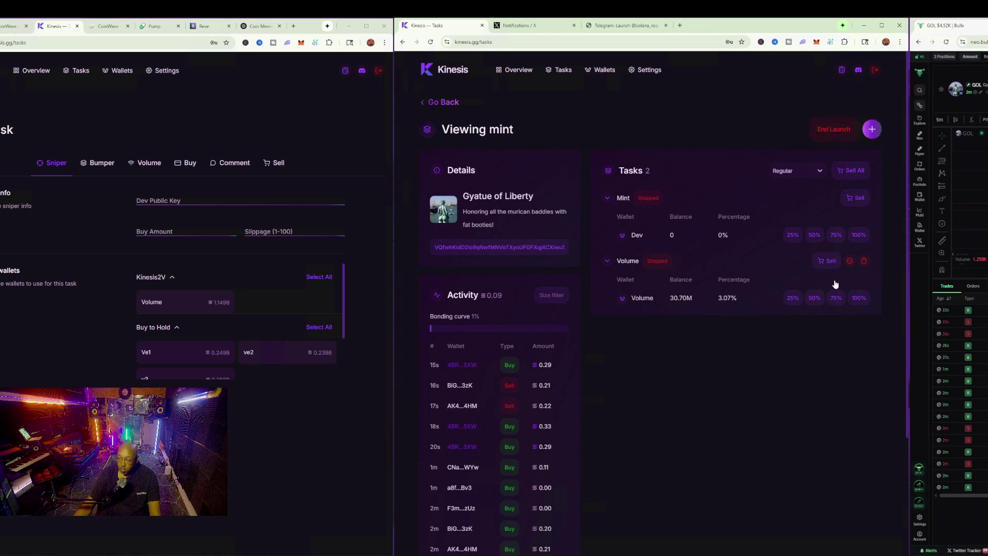
- Open a blank New Task form from the Gyatue of Liberty mint page
click(872, 130)
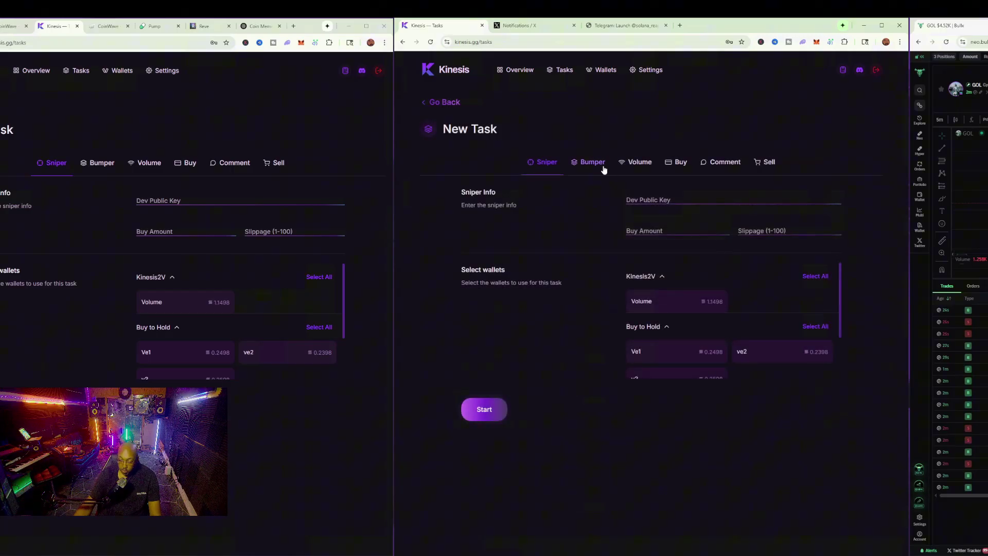
- Switch the new task to Volume and select wallets Ve1, ve2 and v3
click(640, 163)
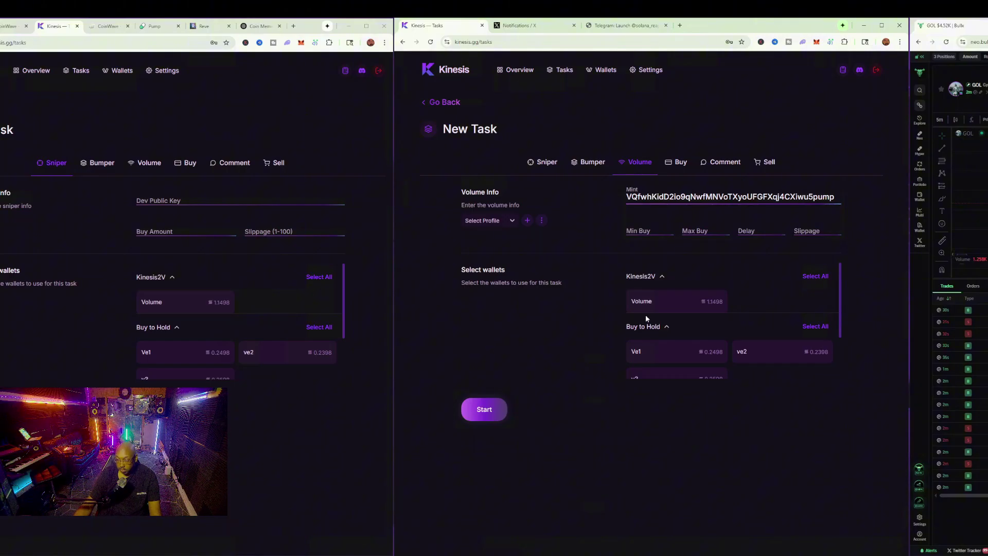
scroll(662, 321, down, 2)
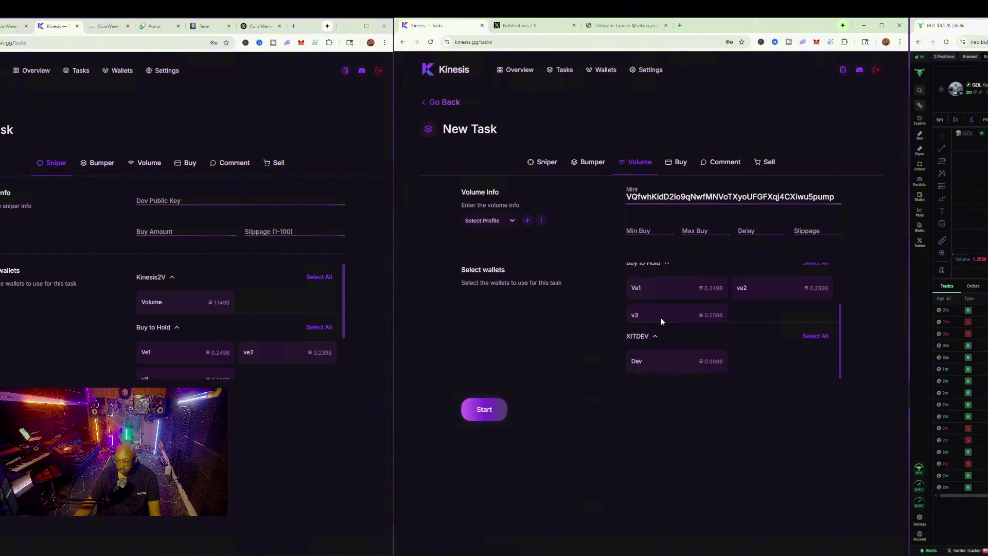
click(662, 287)
click(787, 291)
click(707, 315)
scroll(724, 319, up, 2)
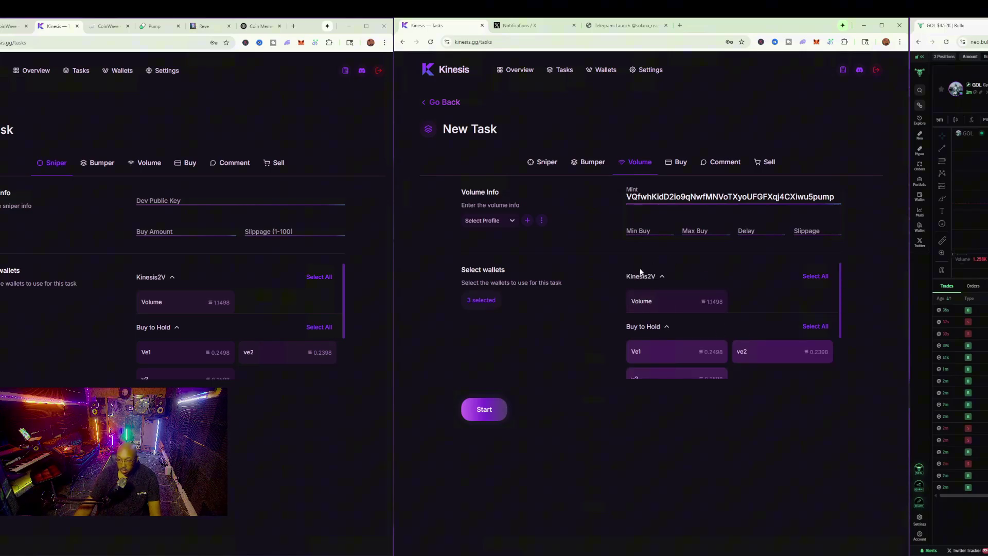
- Set min buy .12, max buy .19 and delay 2 for the volume task
click(650, 230)
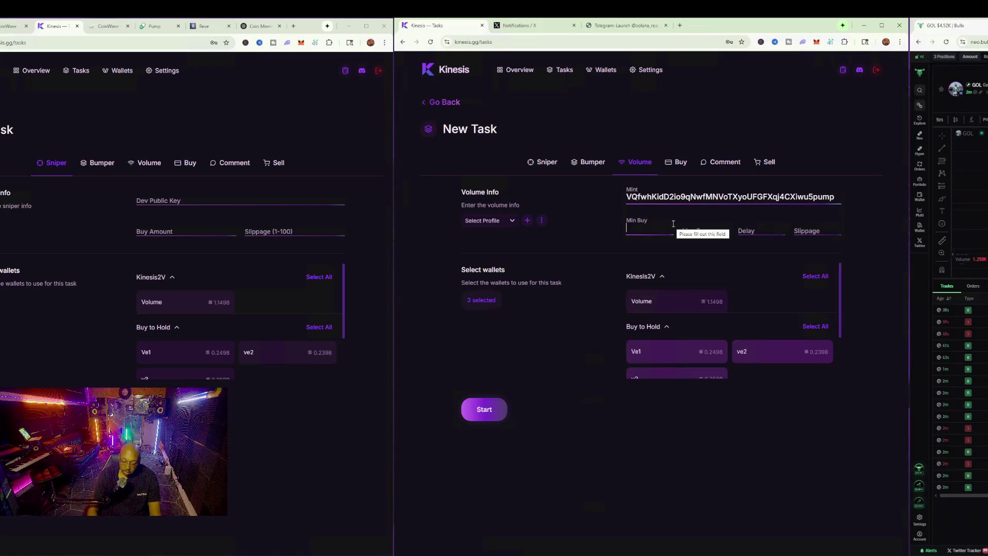
text(.12)
key(Tab)
text(.)
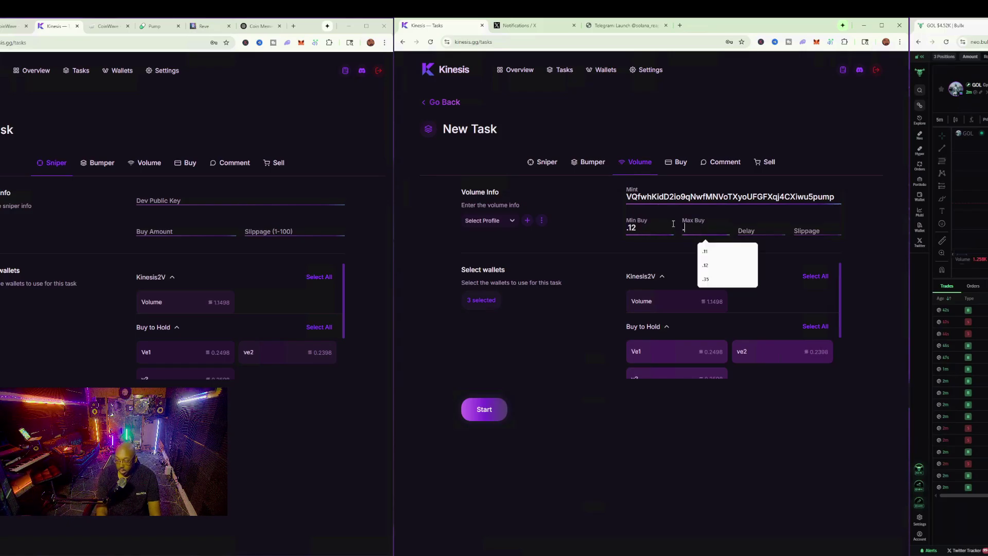
text(19)
key(Tab)
text(2)
click(808, 233)
- Set slippage 25, sell 75% of the Volume wallet, and switch the chart to 1-minute candles
text(25)
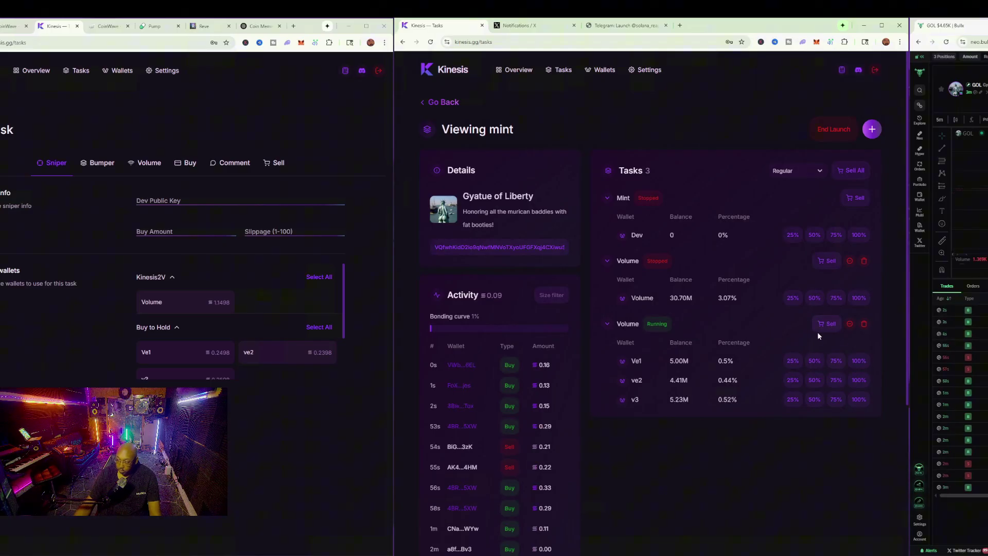
click(836, 298)
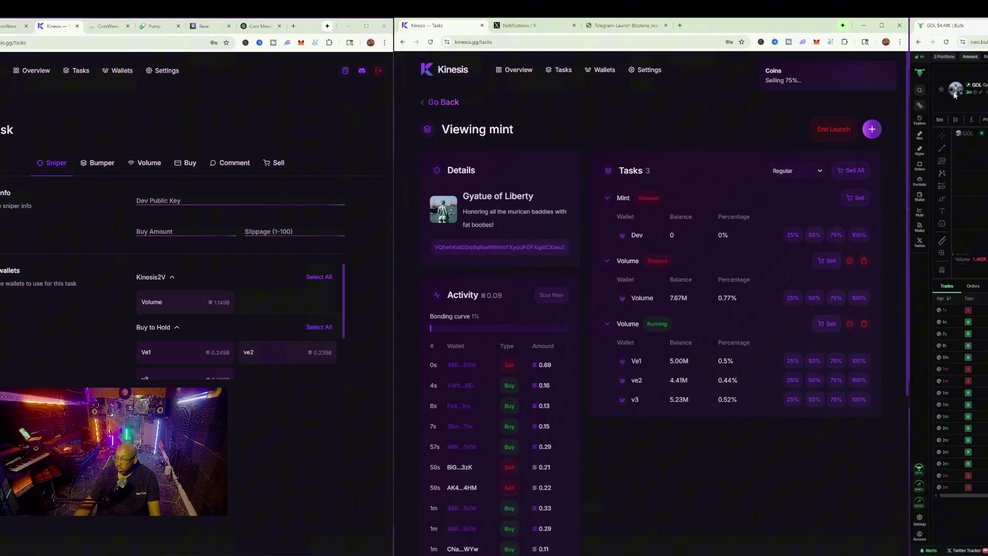
click(943, 121)
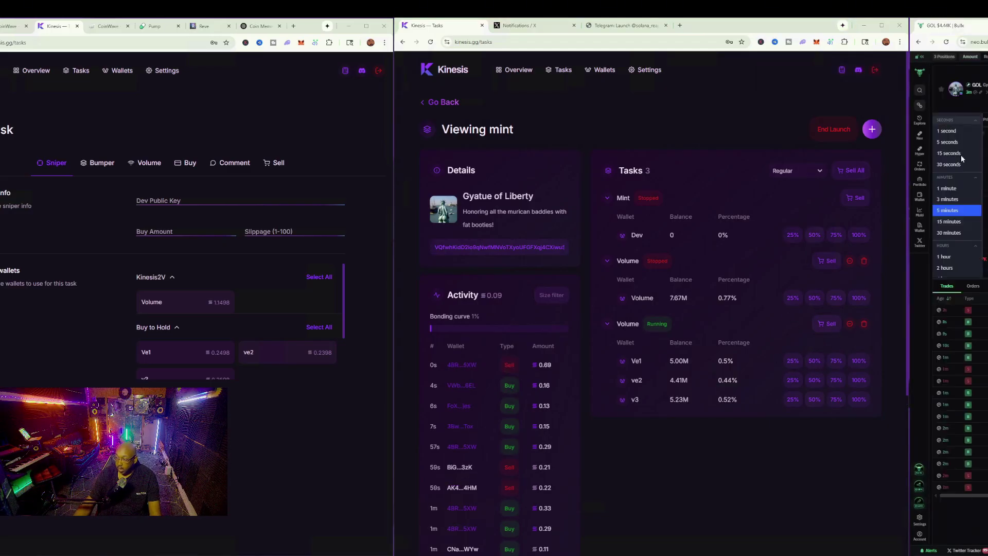
click(959, 190)
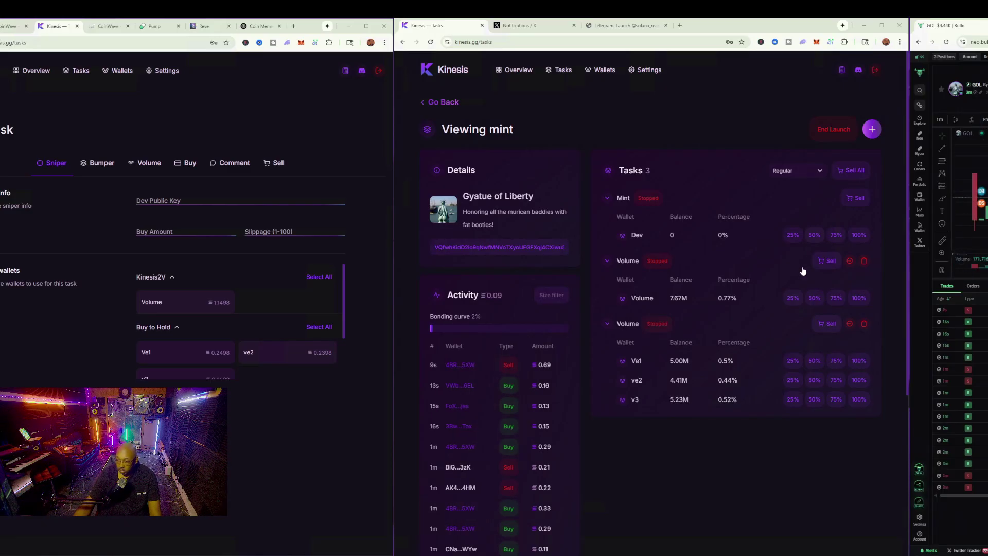
- Sell 25% of Ve1's tokens and 50% of ve2's tokens
click(794, 361)
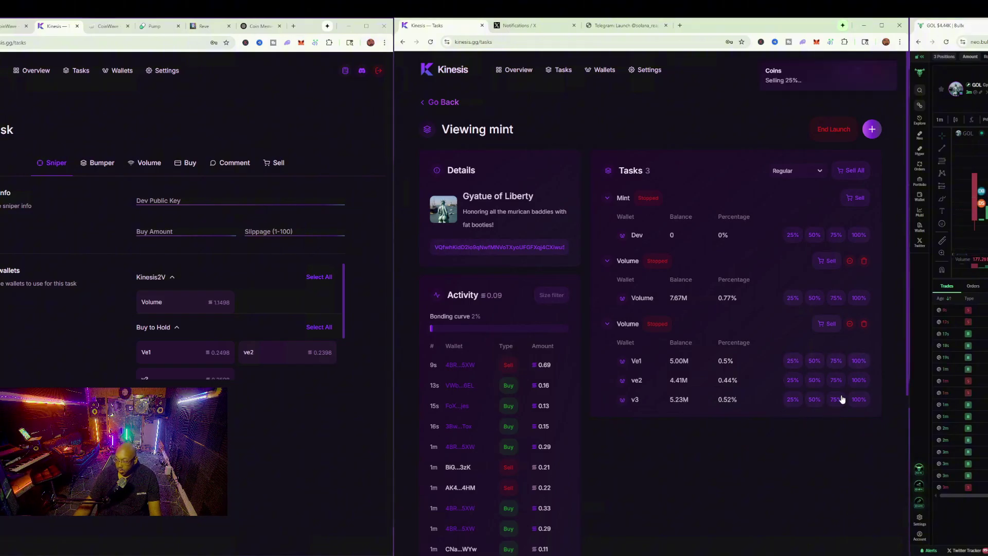
click(814, 382)
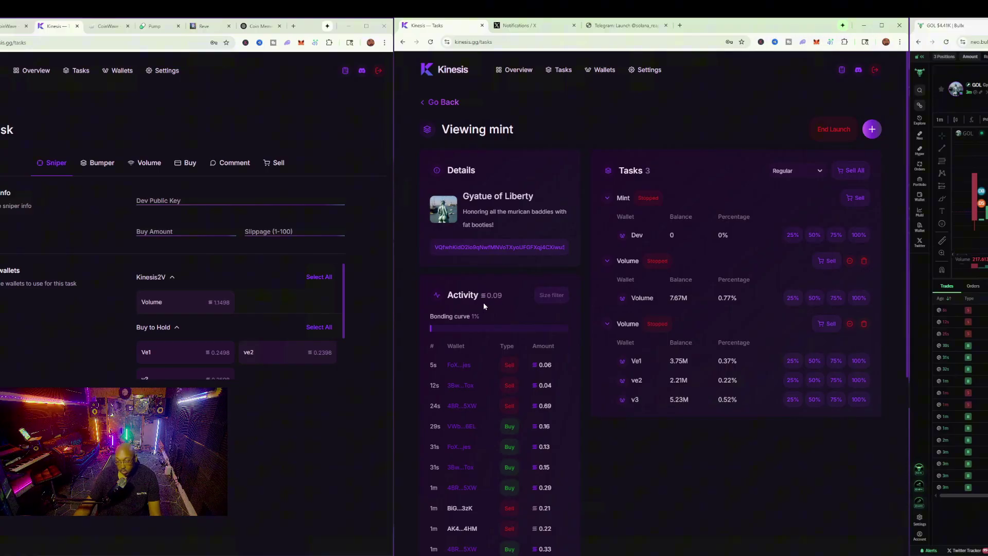
scroll(593, 426, down, 3)
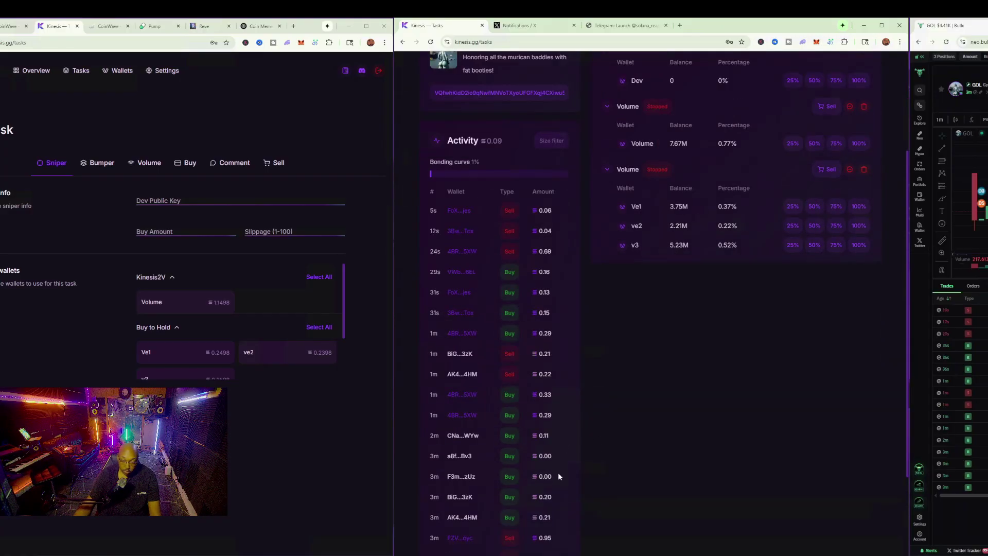
scroll(558, 472, up, 3)
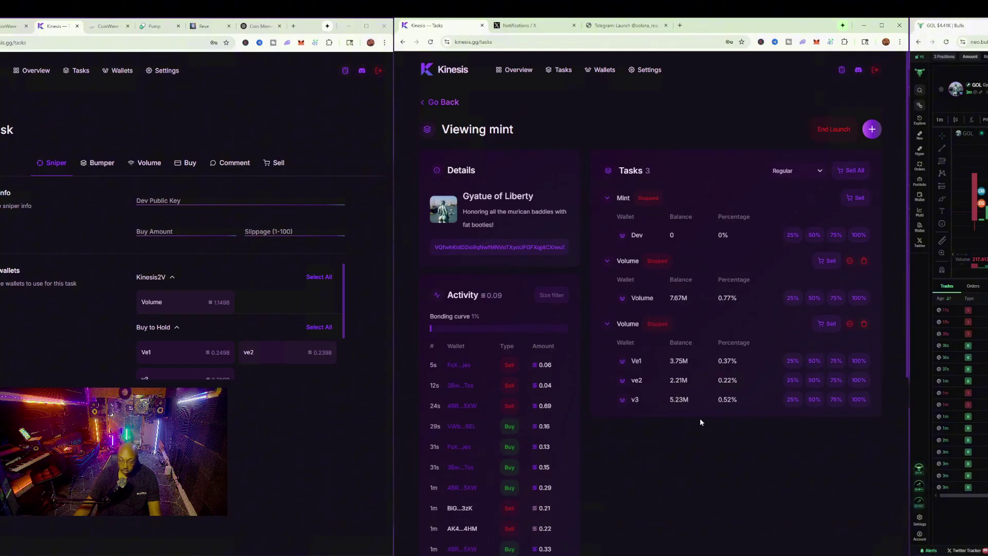
- Sell the rest of the Volume wallet's tokens, then end and confirm the Gyatue of Liberty launch
click(867, 301)
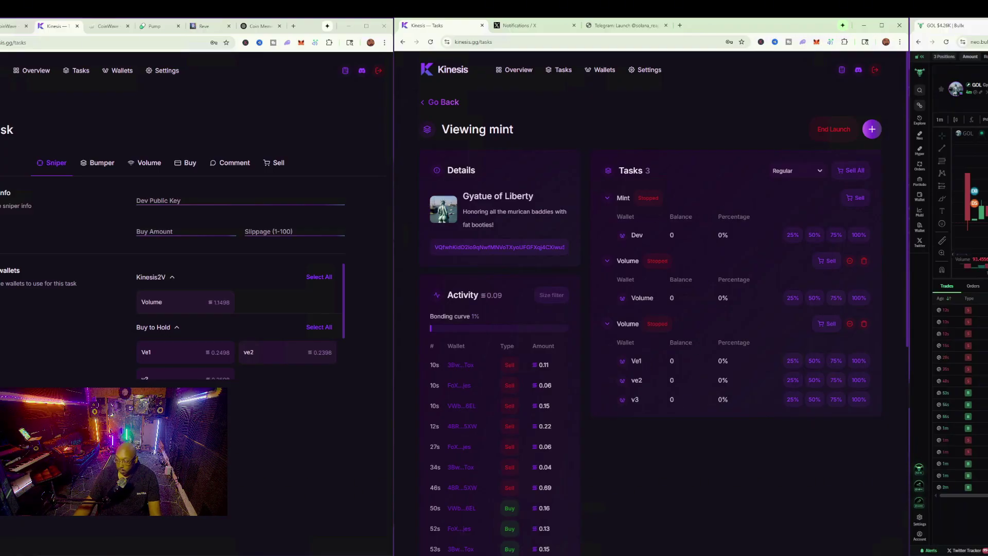
scroll(670, 478, down, 7)
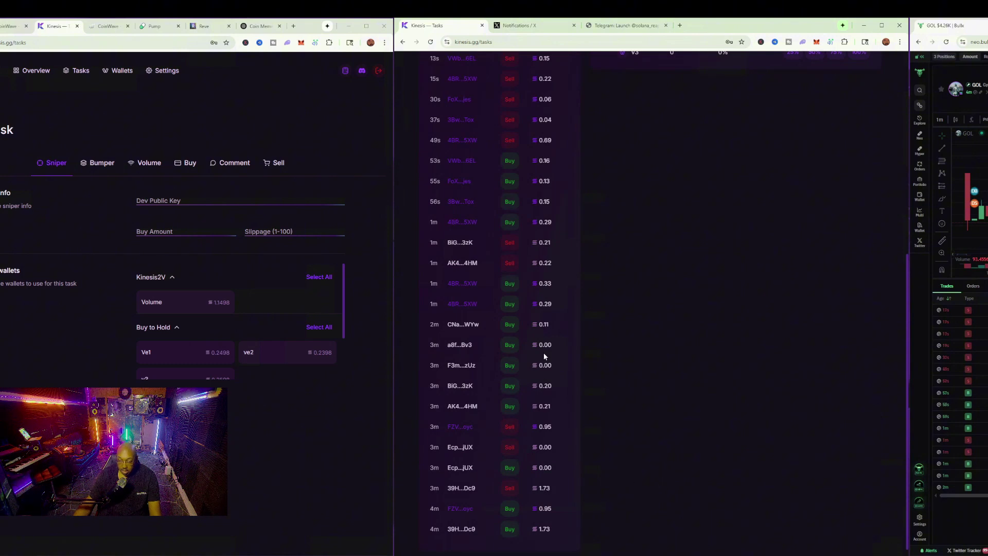
scroll(544, 356, up, 7)
scroll(833, 480, up, 1)
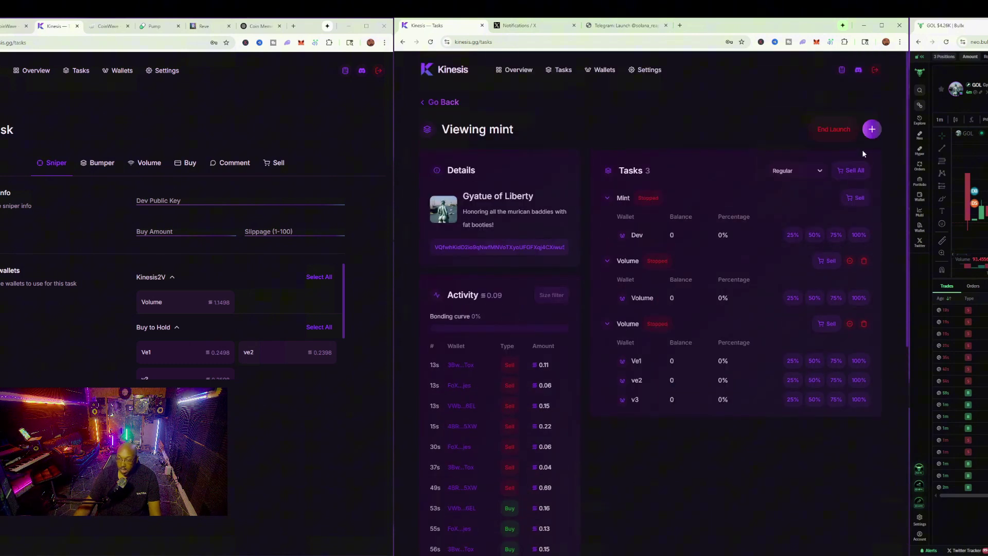
click(834, 129)
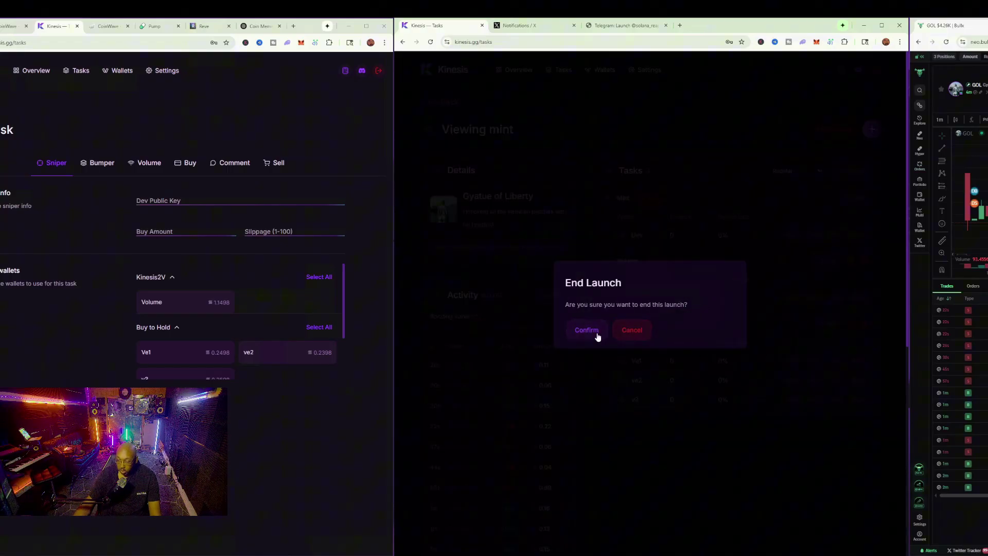
click(588, 332)
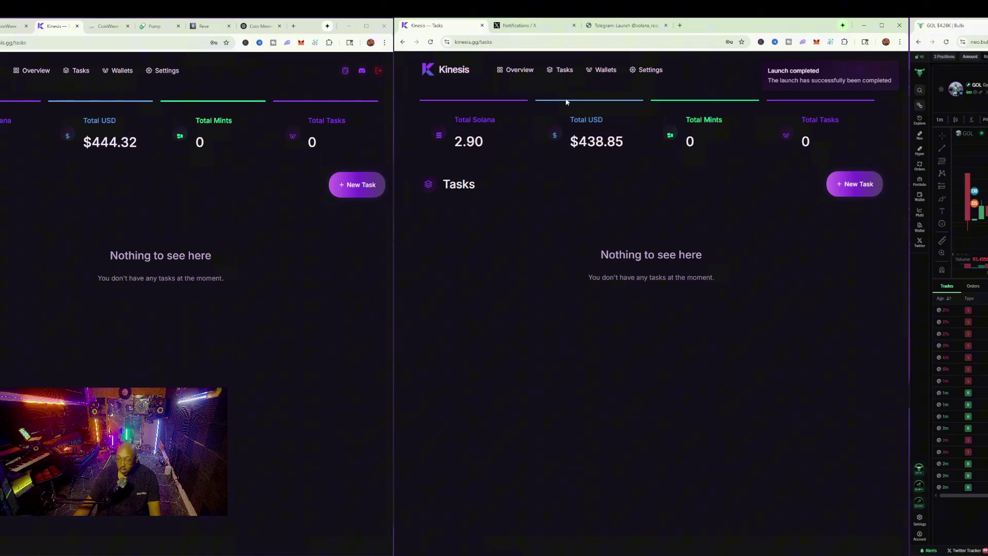
- Open the Overview dashboard with estimated 30-day earnings and mint history
click(502, 71)
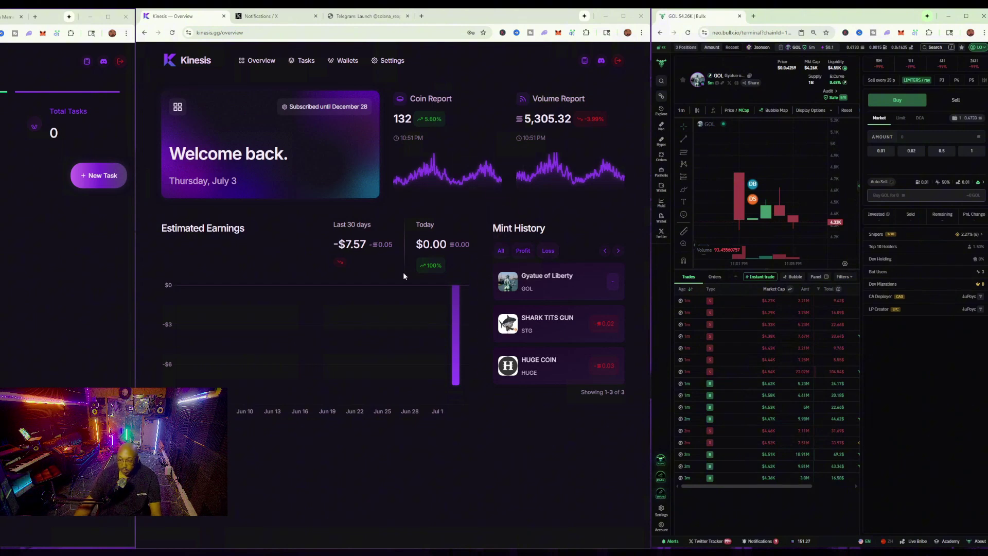
- Filter Mint History by Profit and then Loss, then go to the Tasks page
click(524, 252)
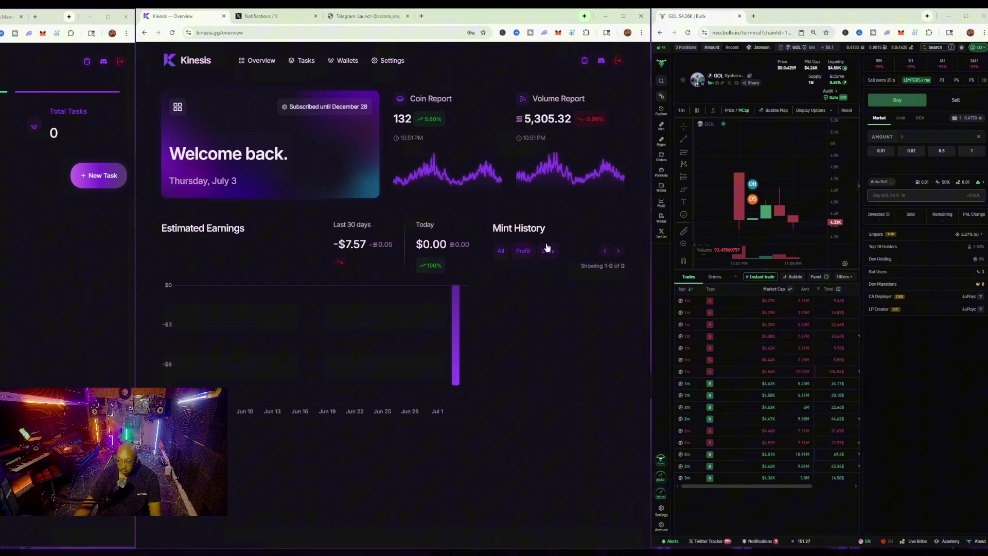
click(547, 252)
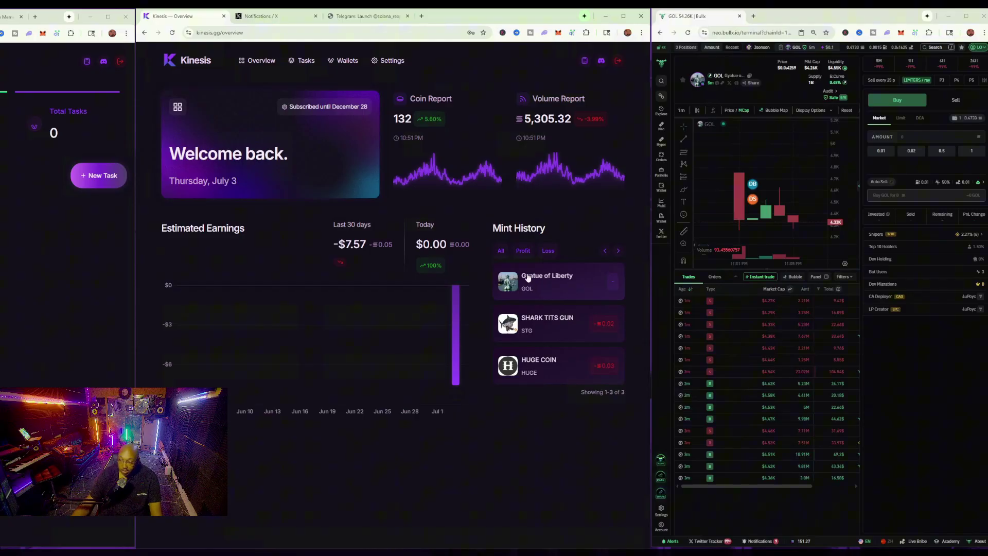
mouse_move(417, 185)
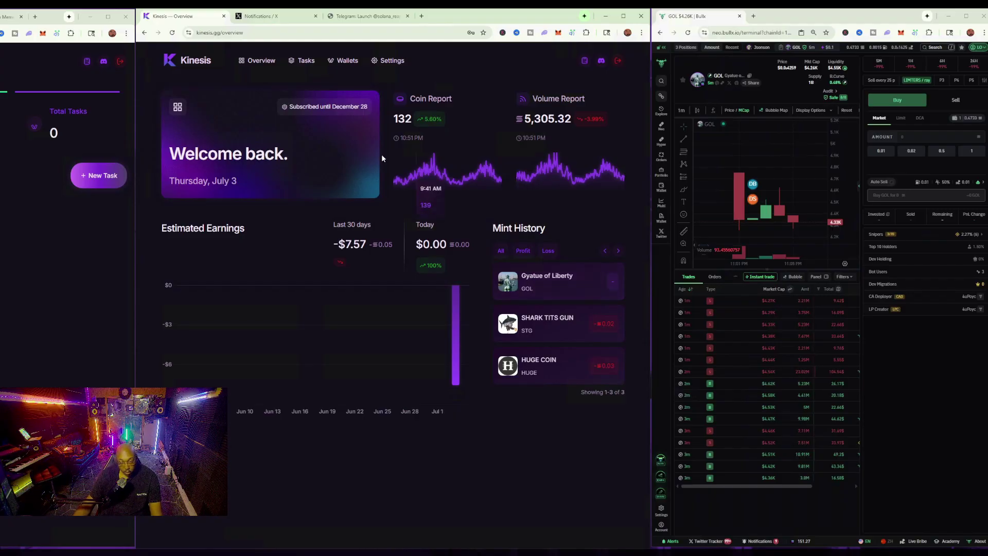
click(306, 60)
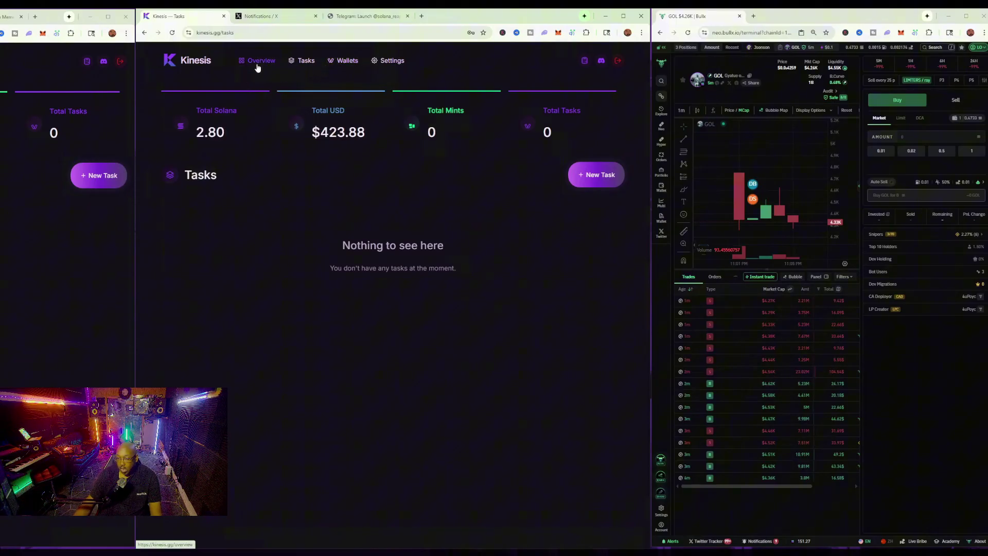
- On the Wallets page, copy the funder wallet's Solana address from Phantom
click(341, 60)
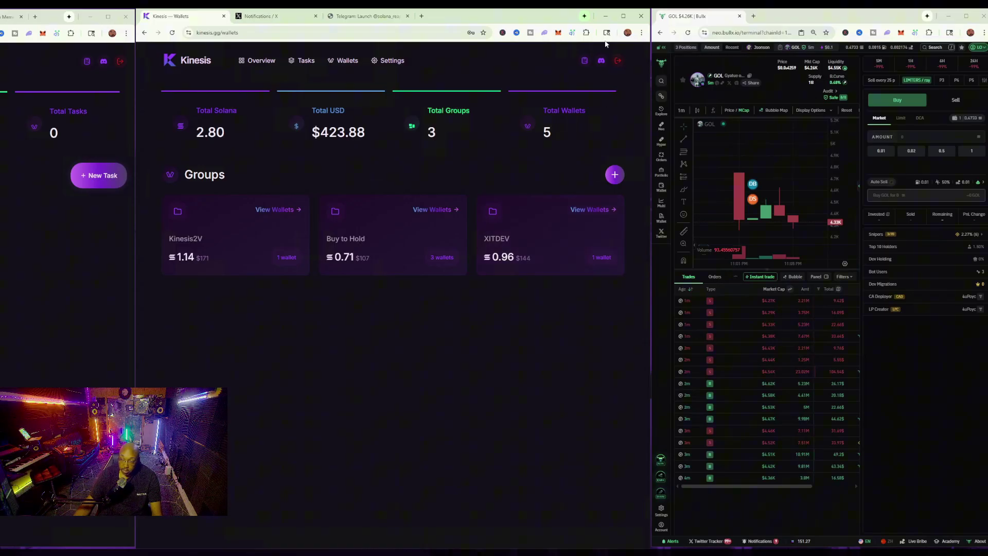
click(544, 33)
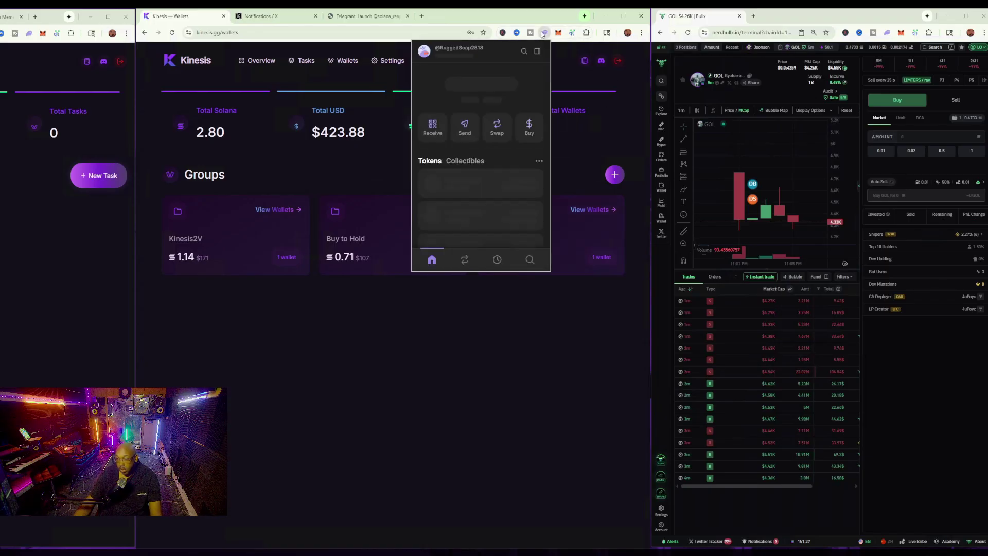
click(427, 52)
scroll(431, 89, up, 2)
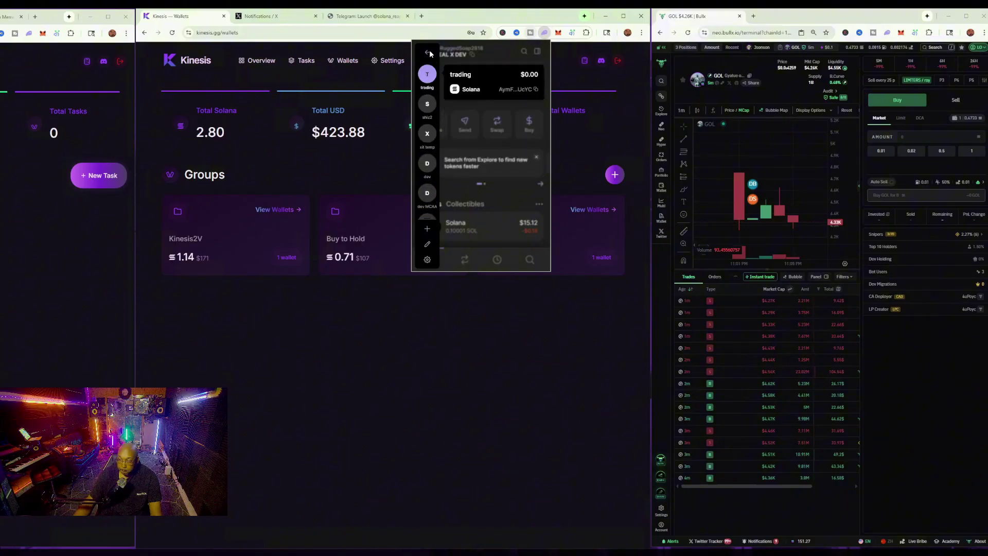
scroll(430, 129, down, 4)
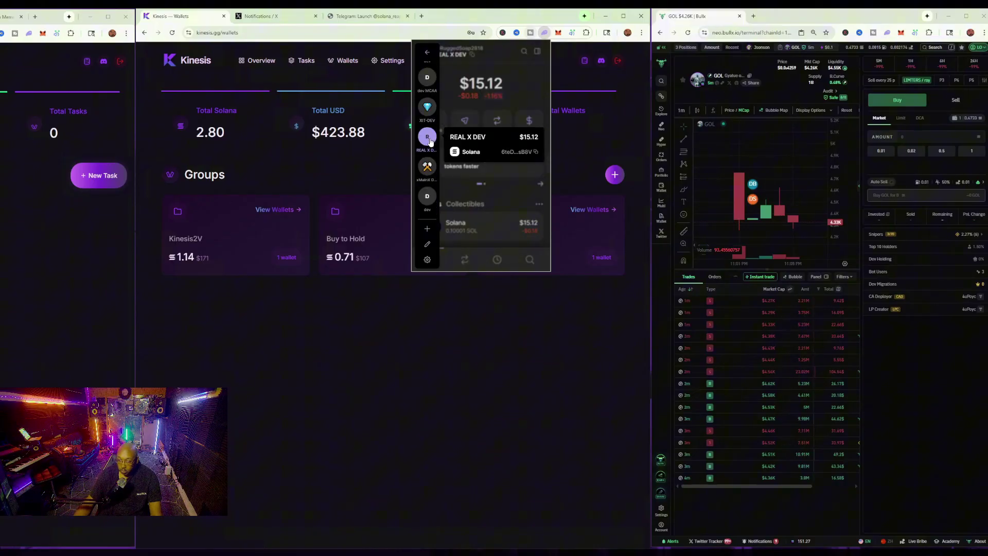
scroll(430, 144, up, 4)
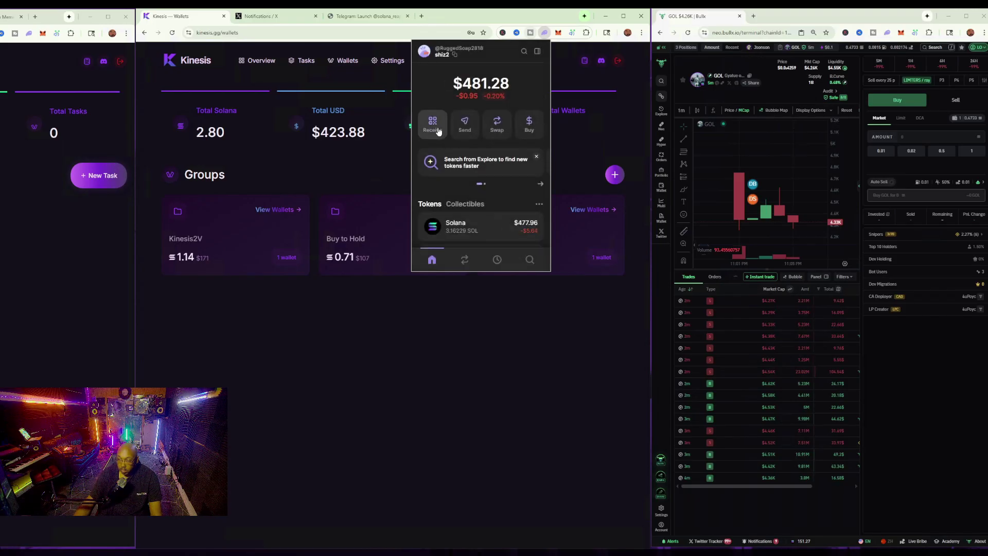
click(435, 122)
click(530, 83)
click(371, 254)
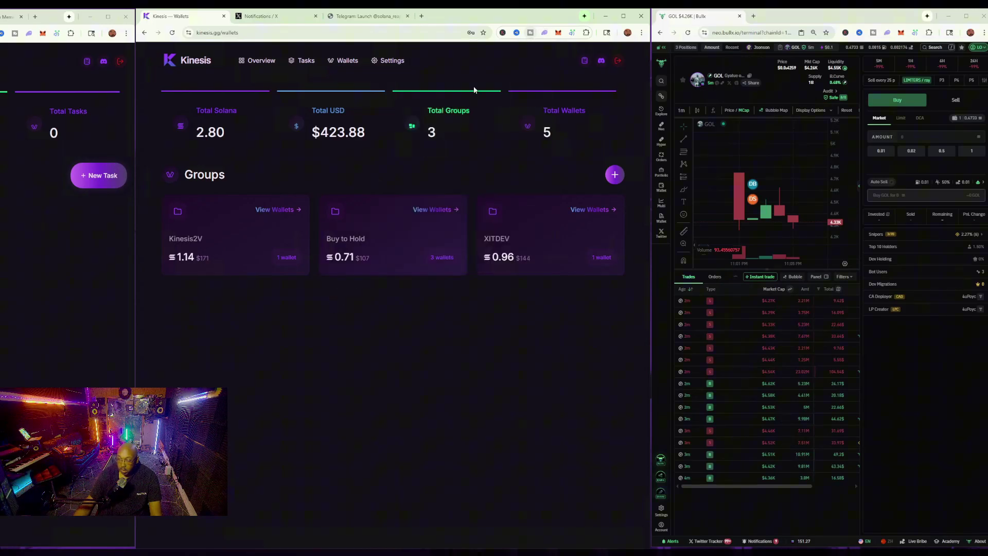
- Withdraw the Volume, Ve1 and ve2 wallets' funds to the pasted funder public key
click(614, 175)
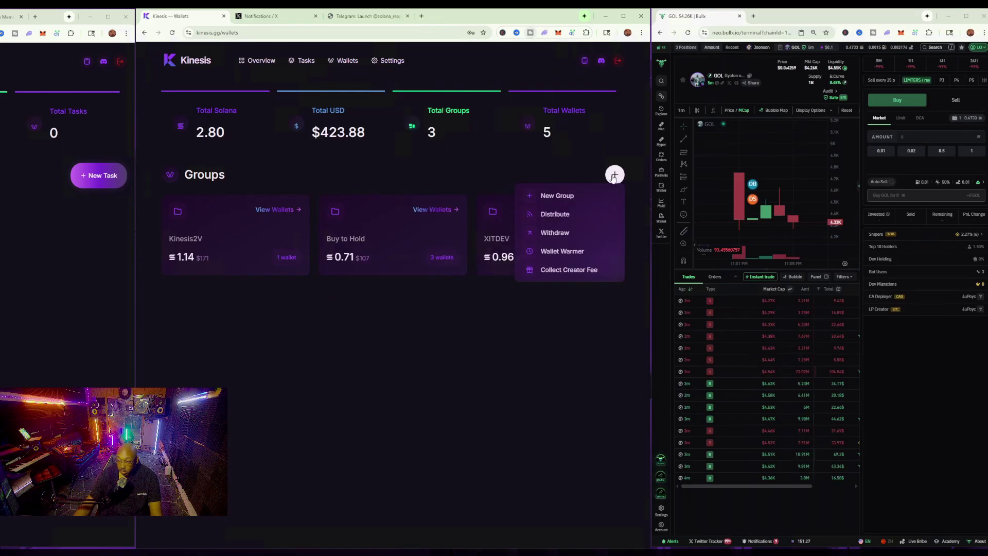
click(552, 234)
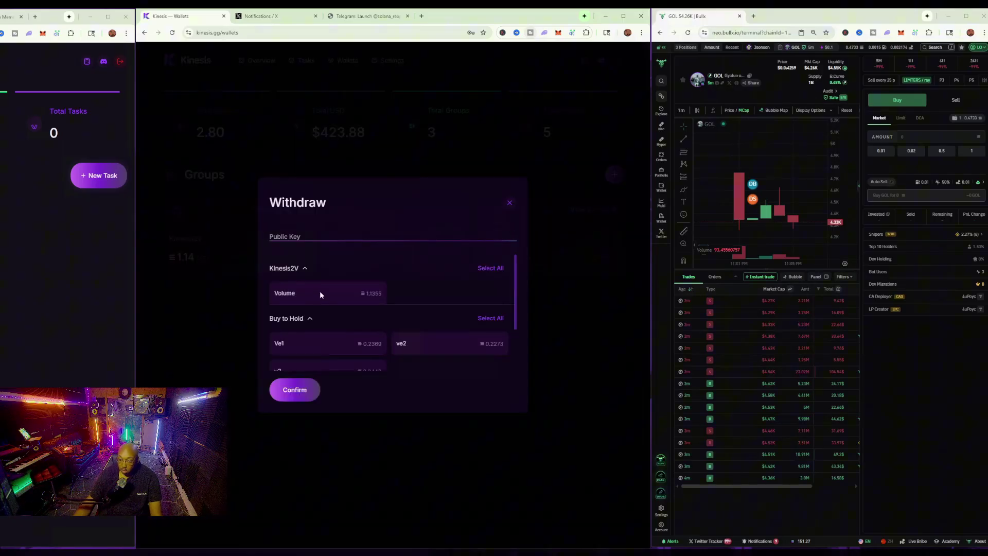
click(307, 298)
click(304, 354)
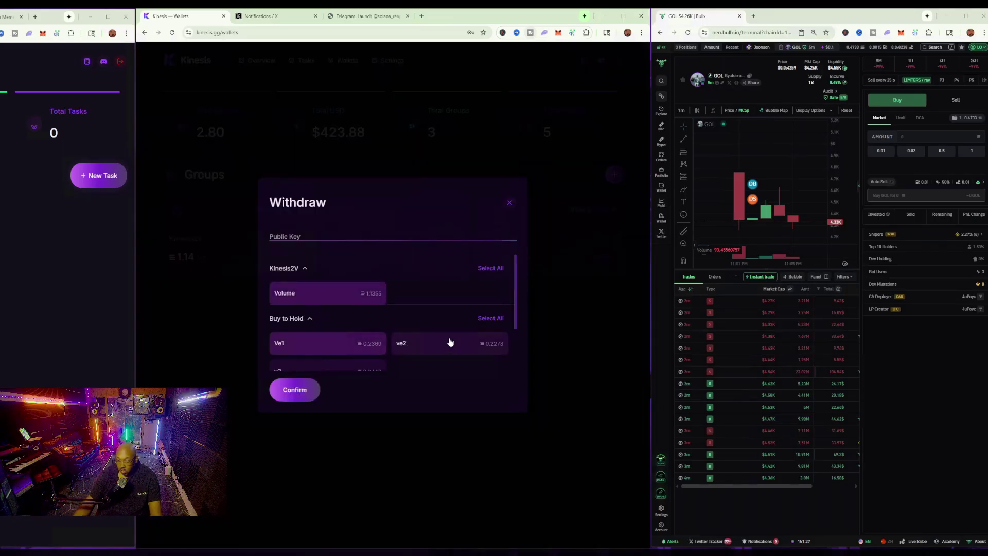
click(398, 349)
scroll(400, 320, down, 2)
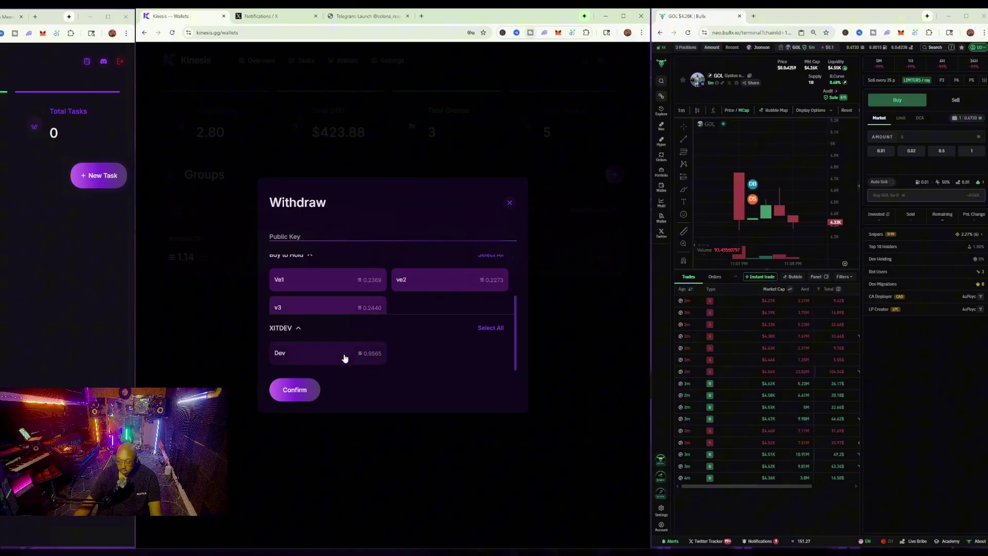
scroll(432, 311, up, 2)
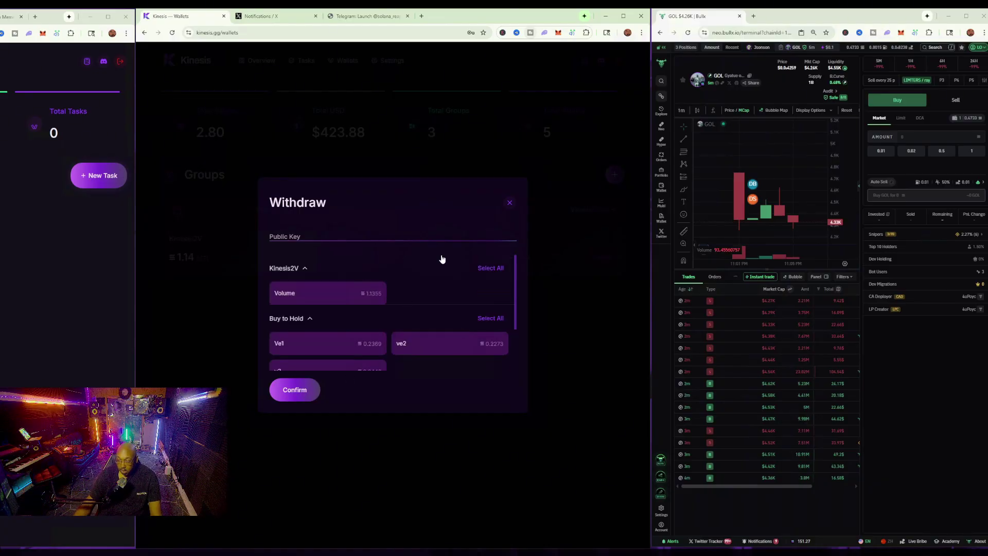
click(306, 234)
key(ctrl+v)
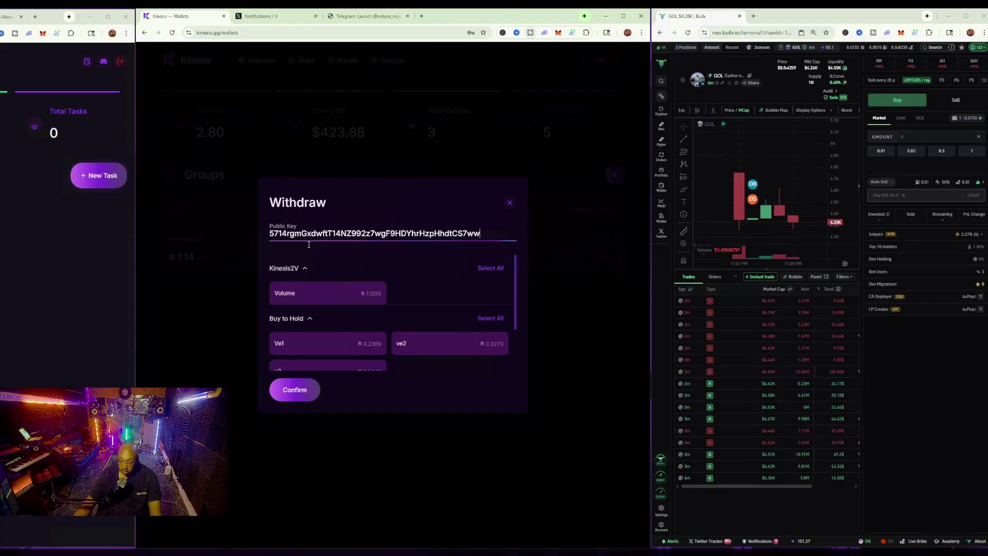
click(294, 389)
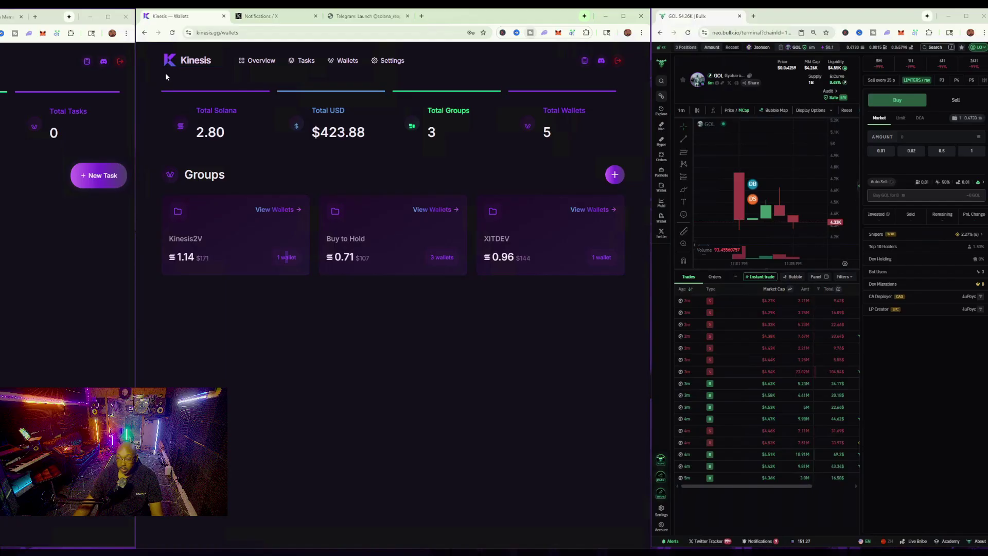
- Reload the page to confirm every group shows 0.00 SOL, then close the wallet popup
key(F5)
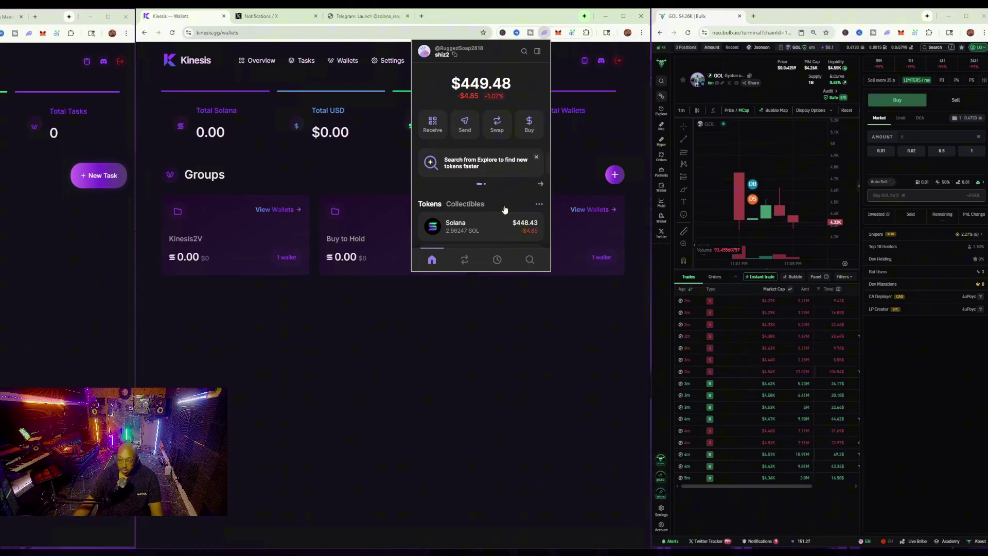
click(545, 343)
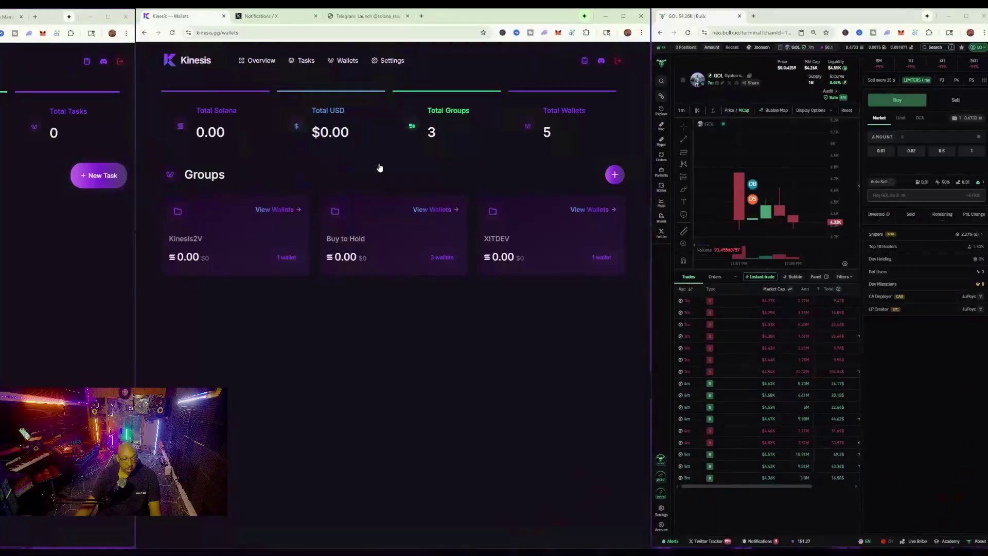
- Start a new Volume task and browse the saved profiles without choosing one
click(309, 63)
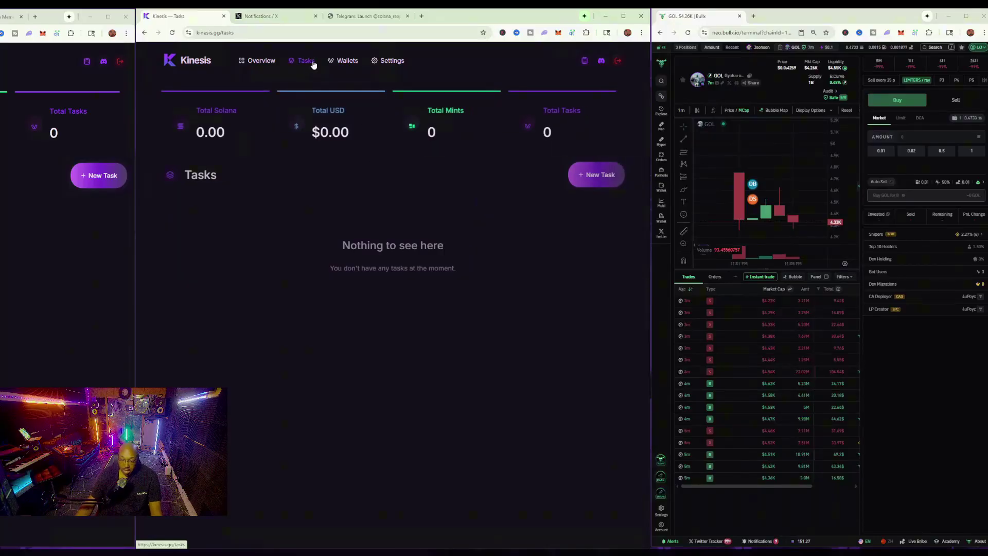
click(578, 169)
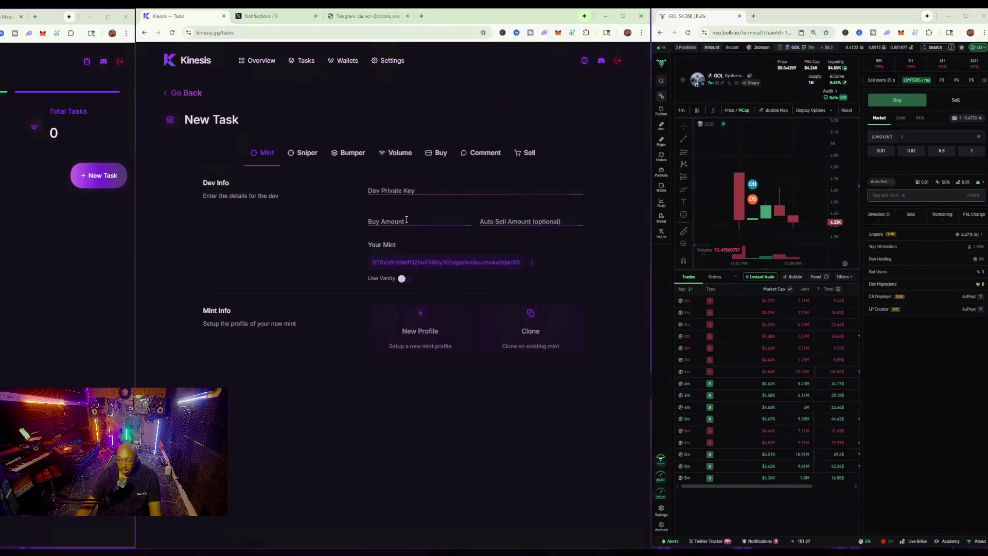
click(389, 154)
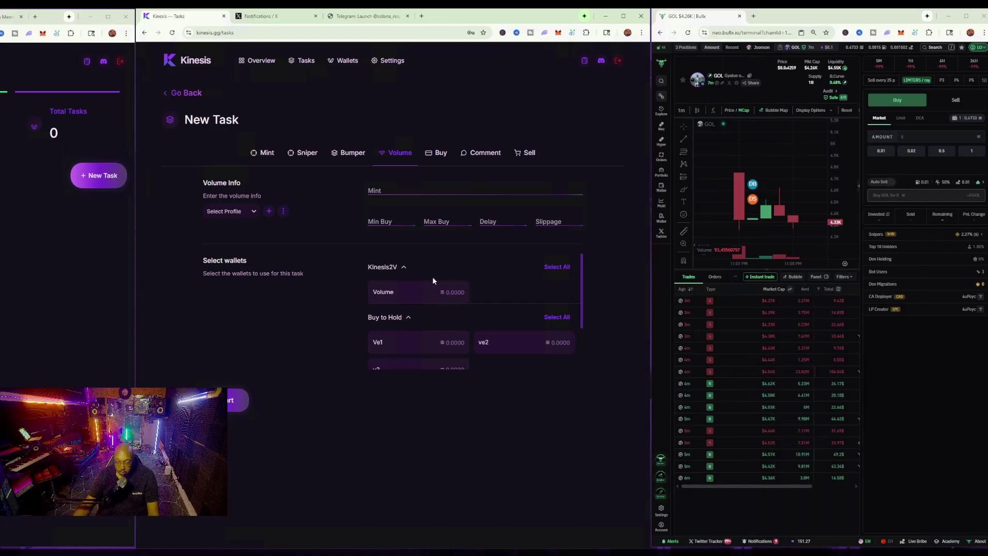
click(253, 214)
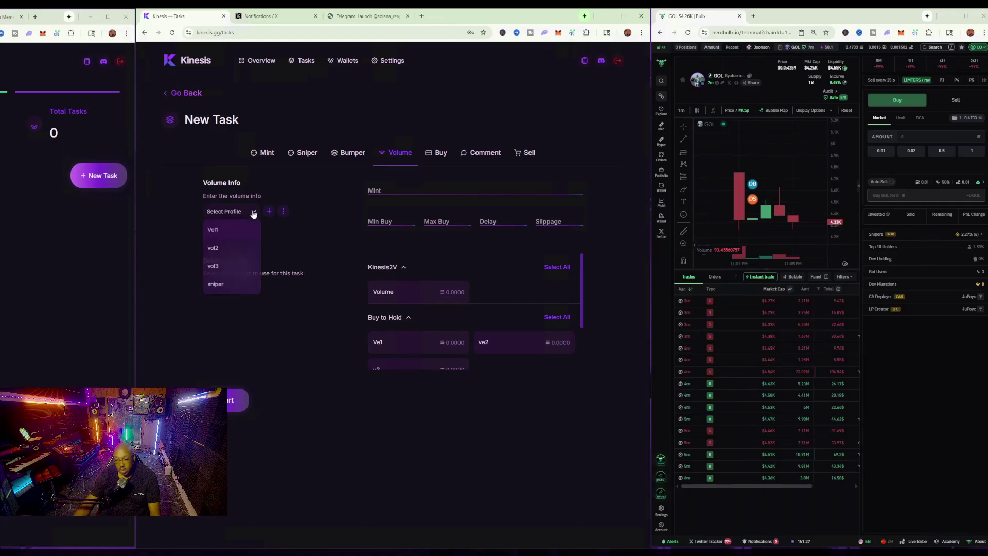
click(253, 213)
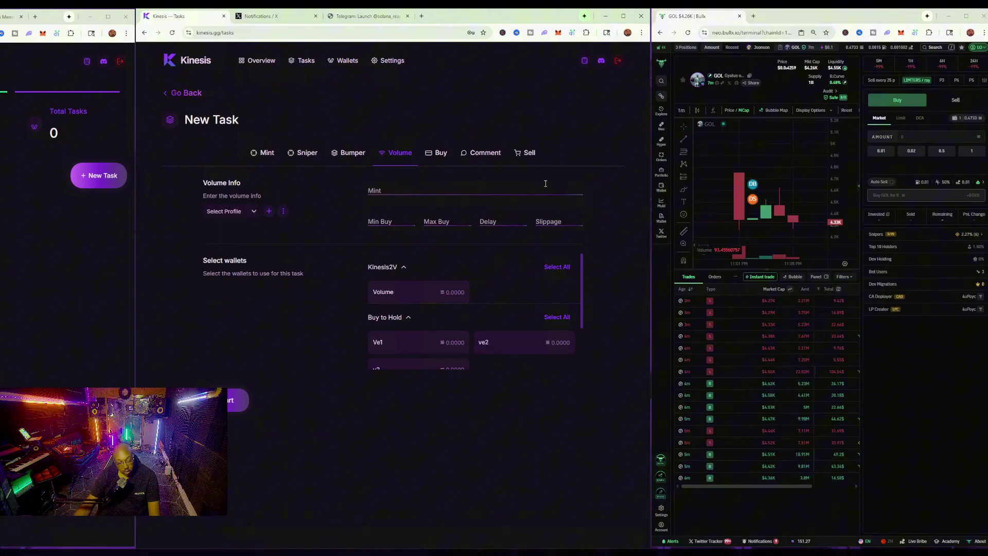
- Paste the GOL token's address copied from BullX into the Mint field
click(381, 188)
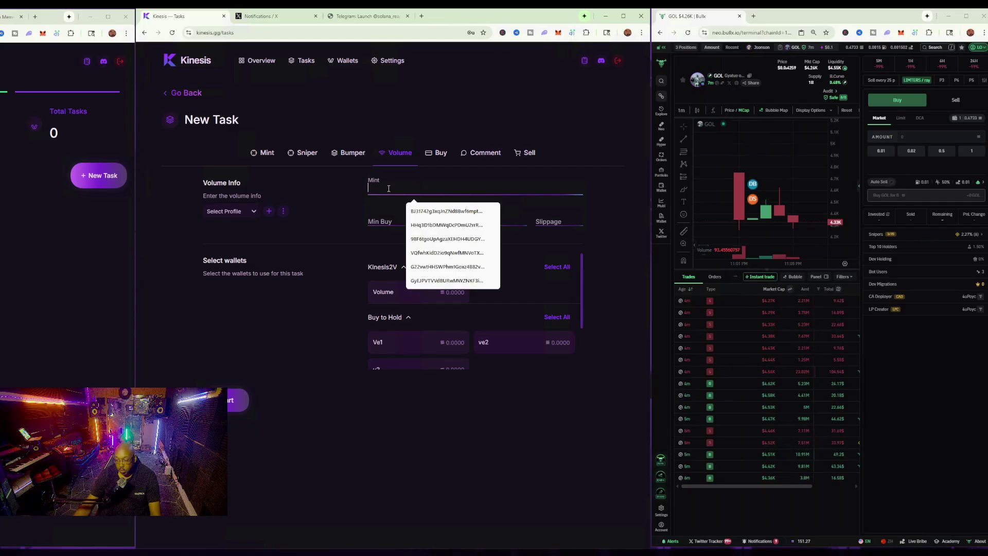
click(438, 208)
key(ctrl+a)
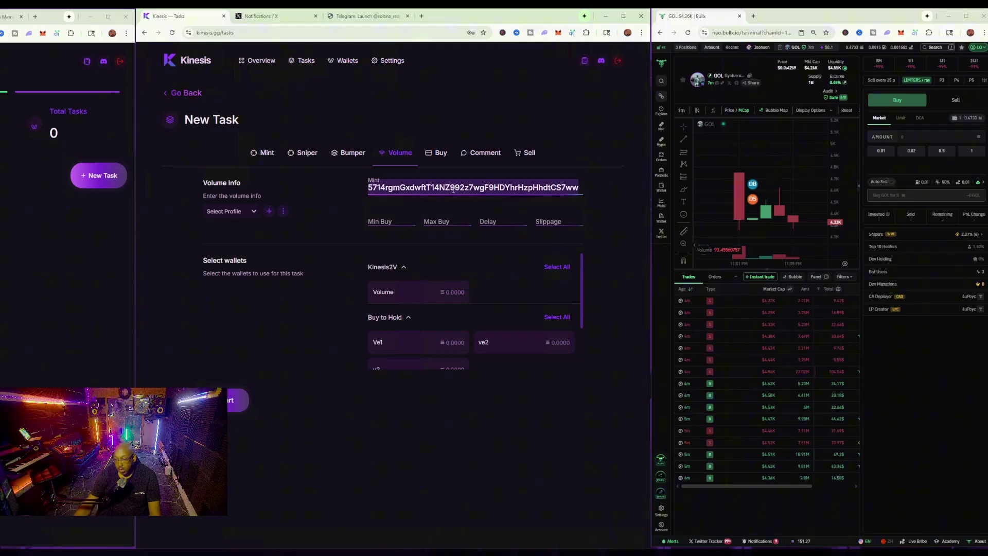
click(453, 190)
click(438, 229)
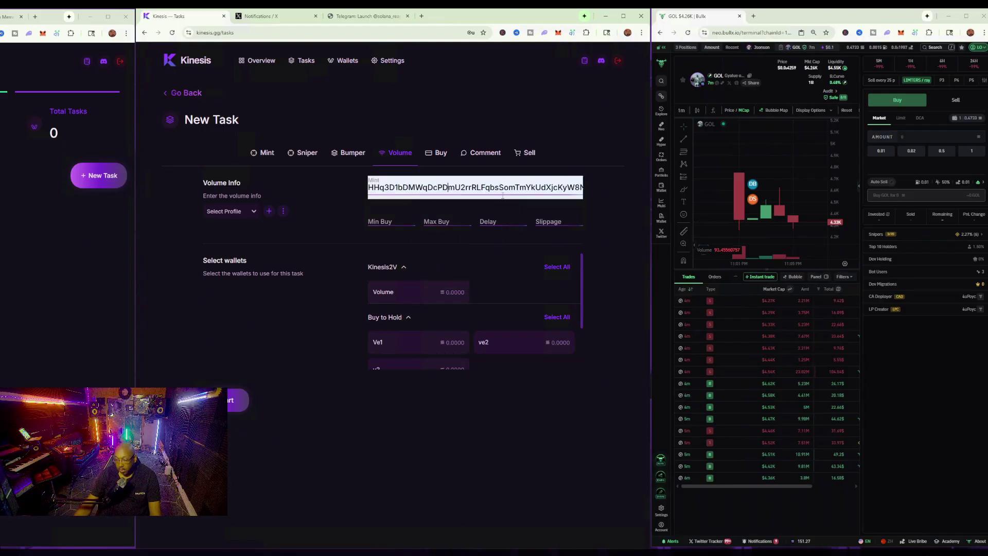
drag(530, 192, 836, 181)
click(547, 187)
key(shift+End)
text(a)
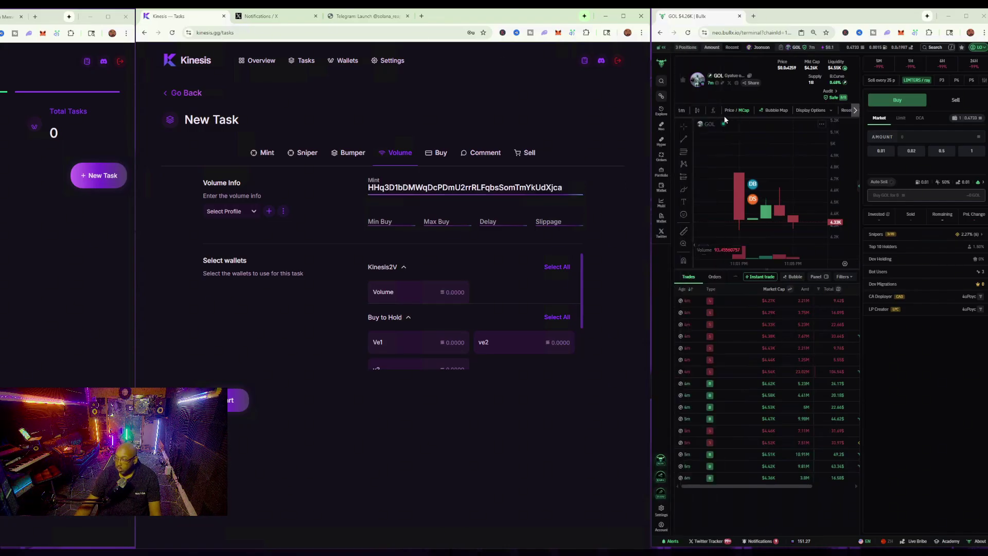
click(749, 76)
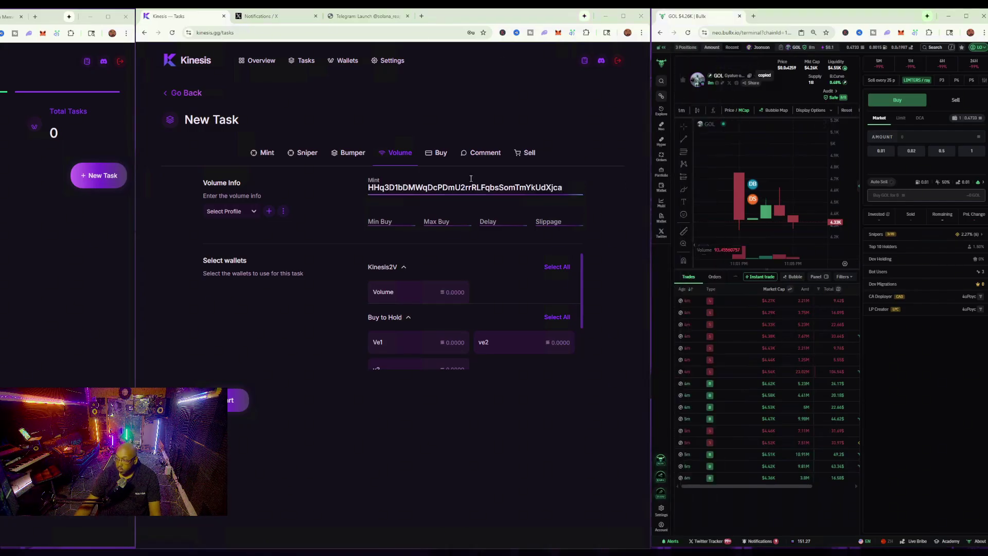
double_click(473, 183)
key(ctrl+v)
- Enter min buy .5, max buy .9, delay 4 and slippage 50
click(386, 206)
text(.5)
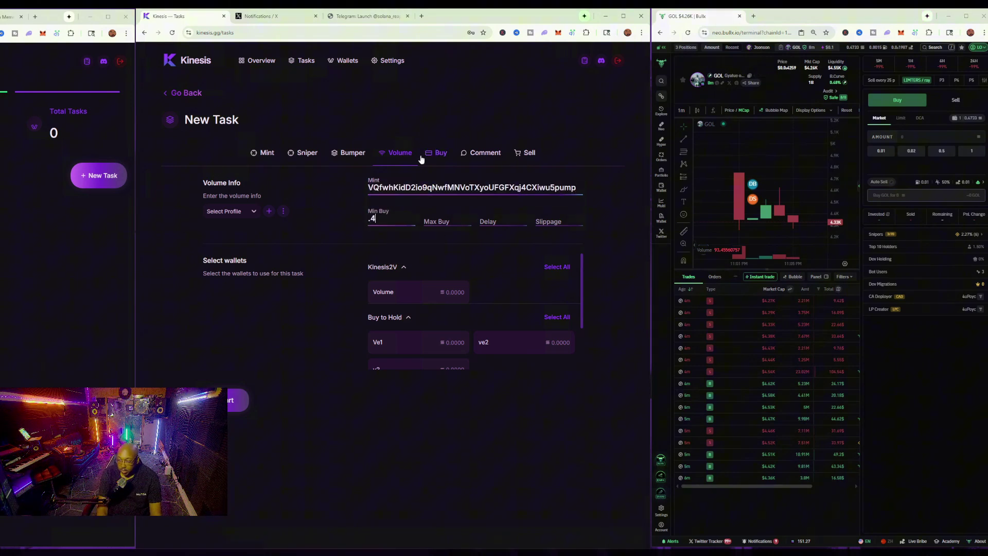
key(Tab)
text(.9)
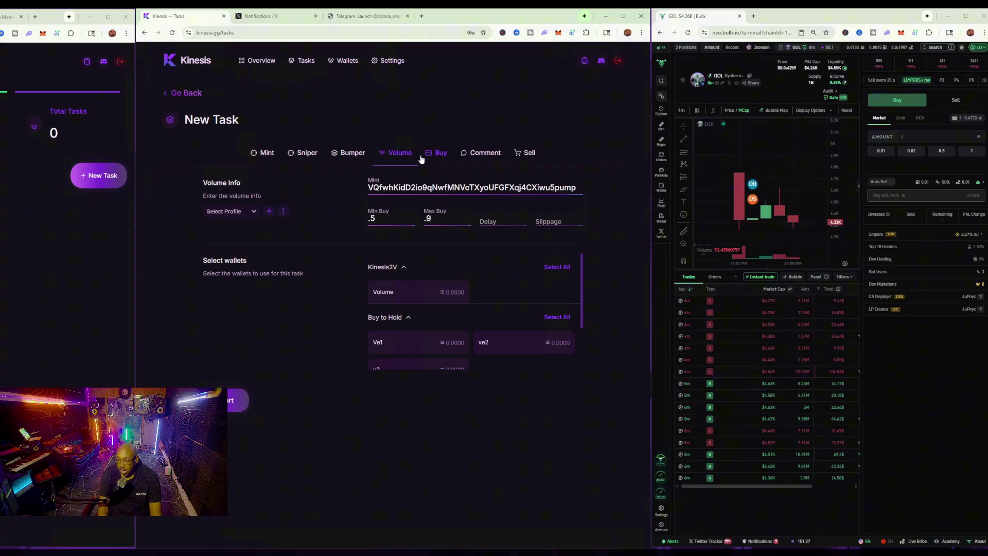
key(Tab)
text(4)
key(Tab)
text(50)
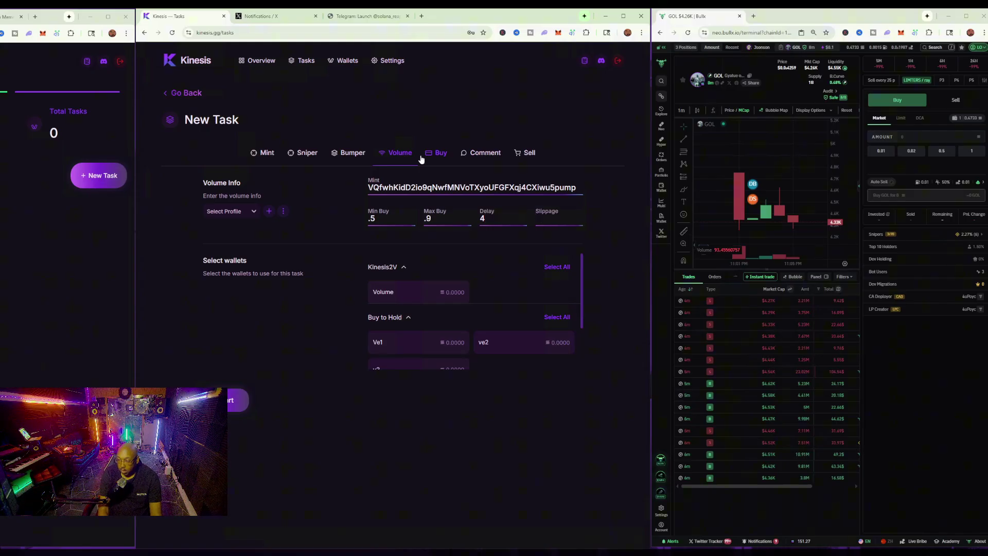
- Save the current volume settings as a new profile named My-volume
click(284, 211)
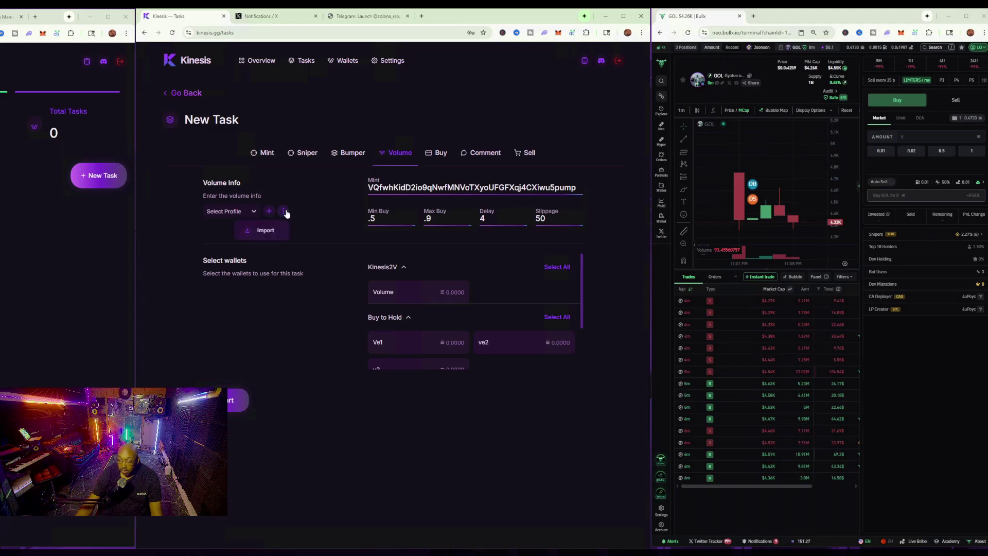
click(246, 214)
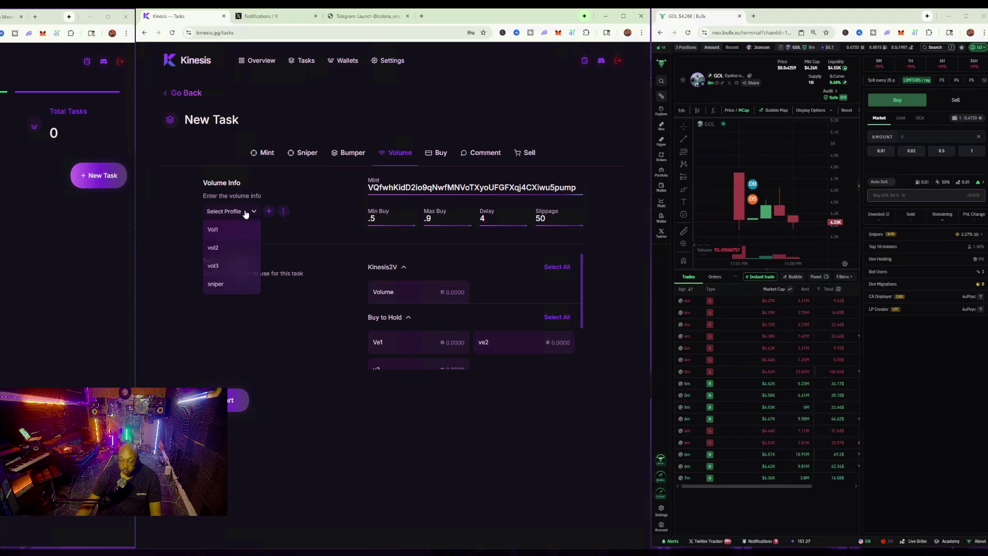
click(268, 211)
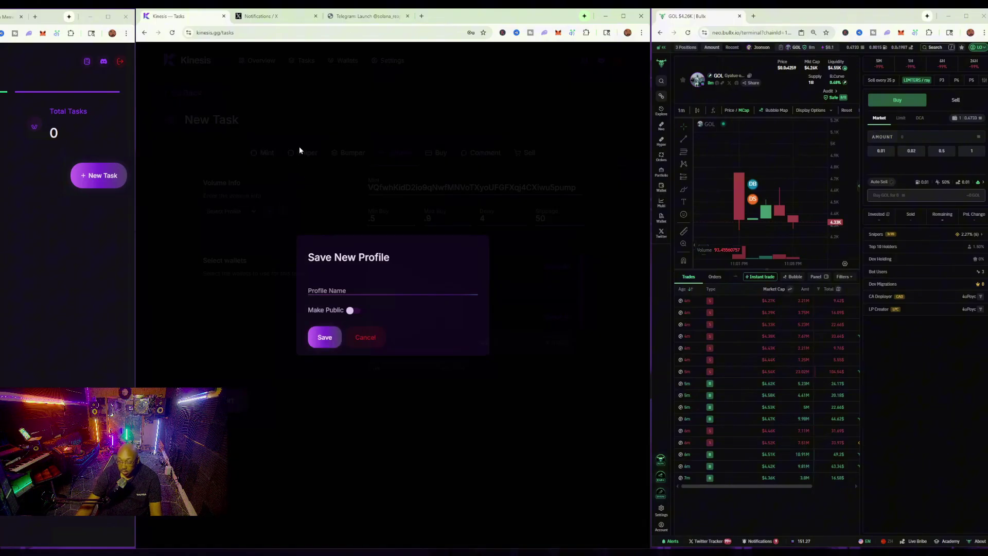
click(330, 286)
text(My volume)
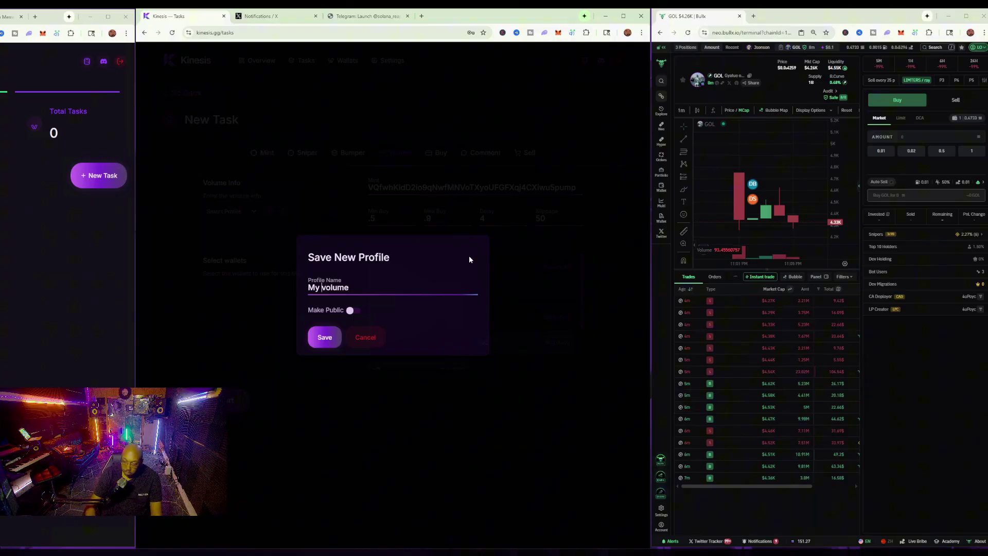
key(BackSpace)
text(-)
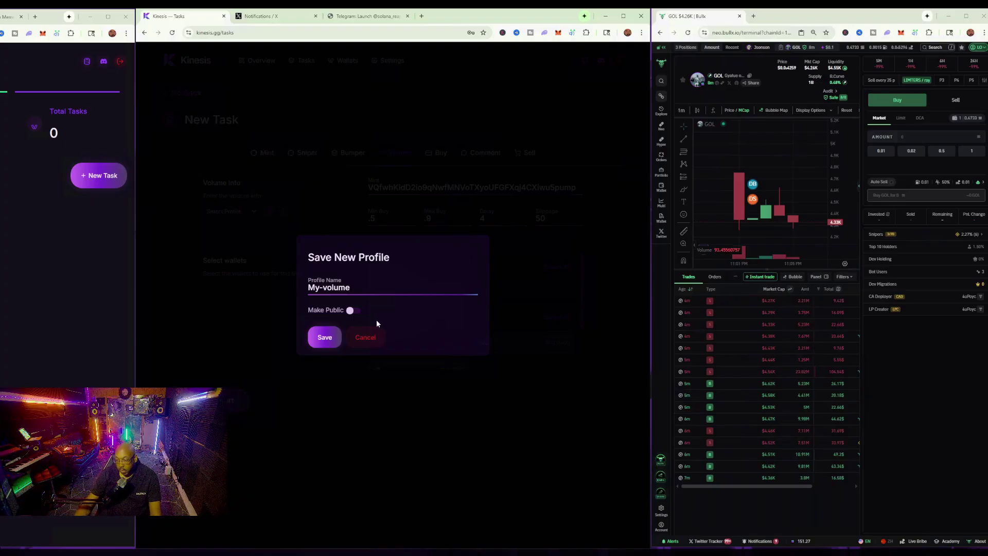
click(324, 343)
- Load the vol2 profile, then switch the form back to My-volume
click(254, 219)
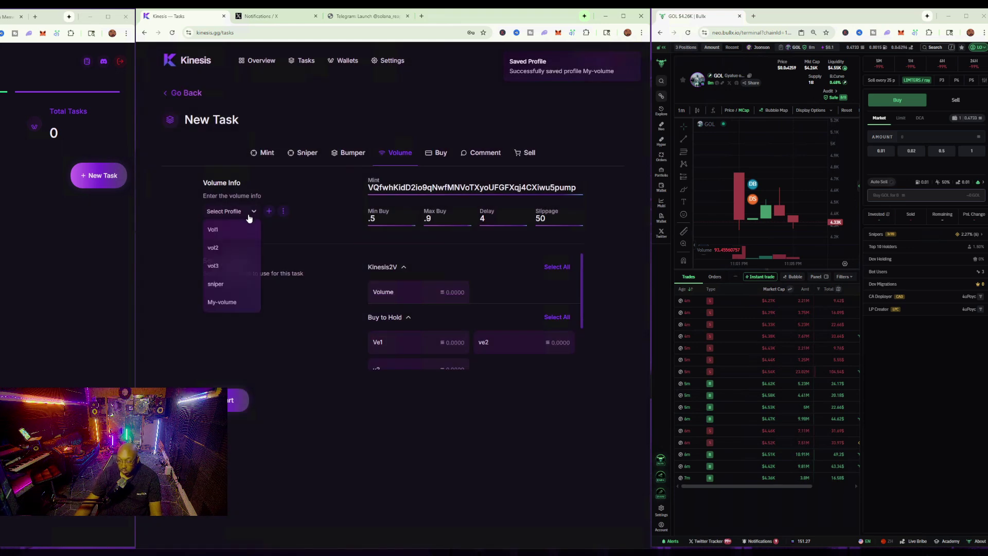
click(217, 256)
click(224, 213)
click(213, 303)
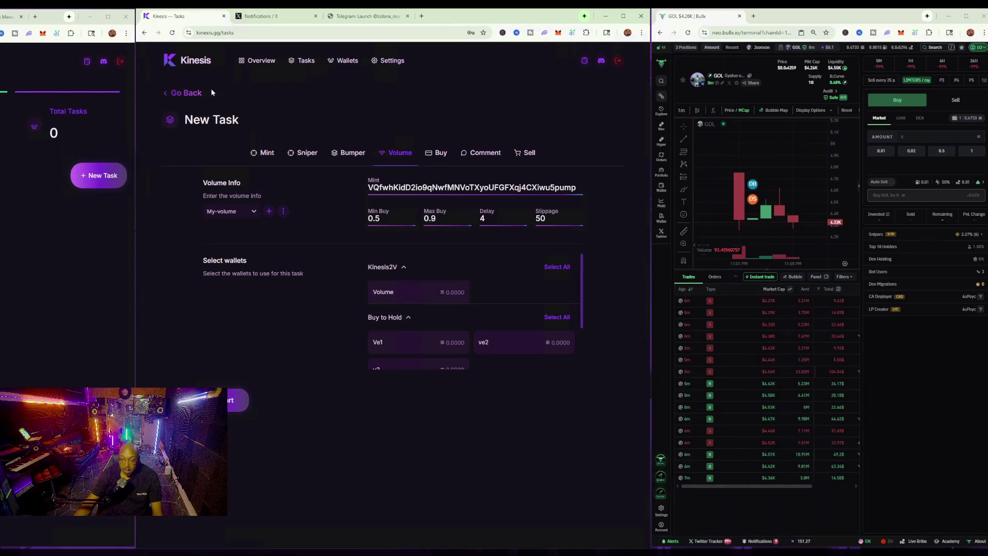
- Leave the task form and return to the empty Tasks dashboard showing 0.00 SOL
click(186, 94)
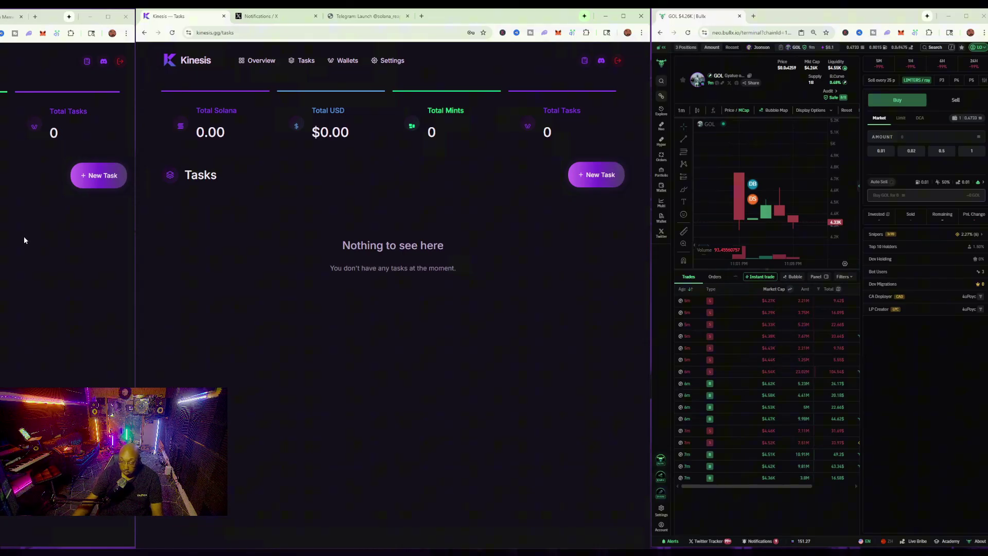
click(16, 221)
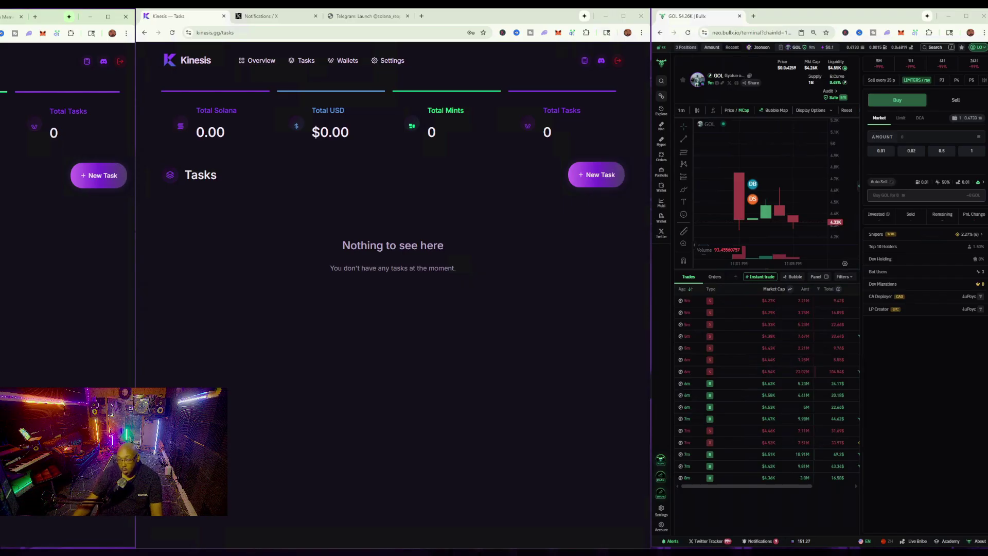
- Visit Settings, then delete the Buy to Hold wallet group, confirming on the second attempt
click(397, 62)
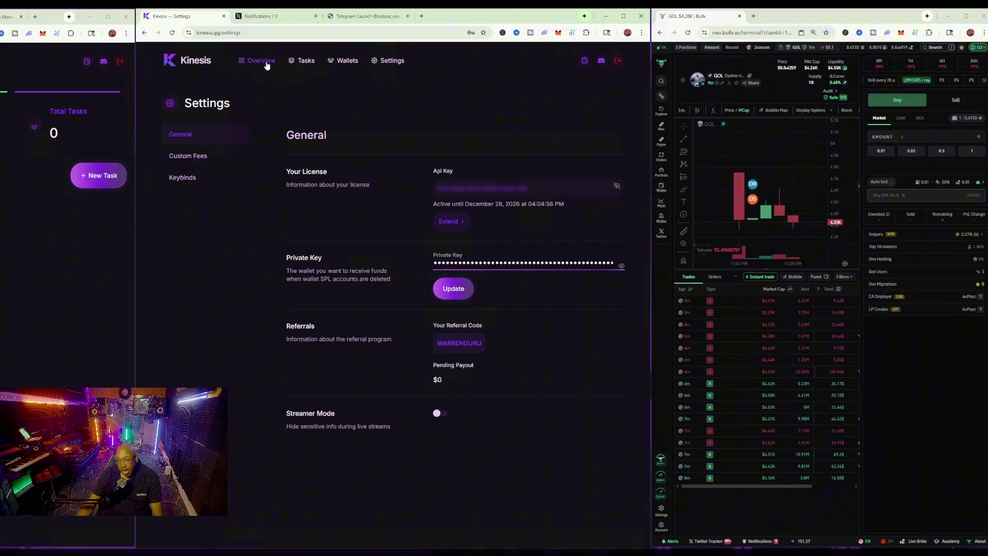
click(342, 60)
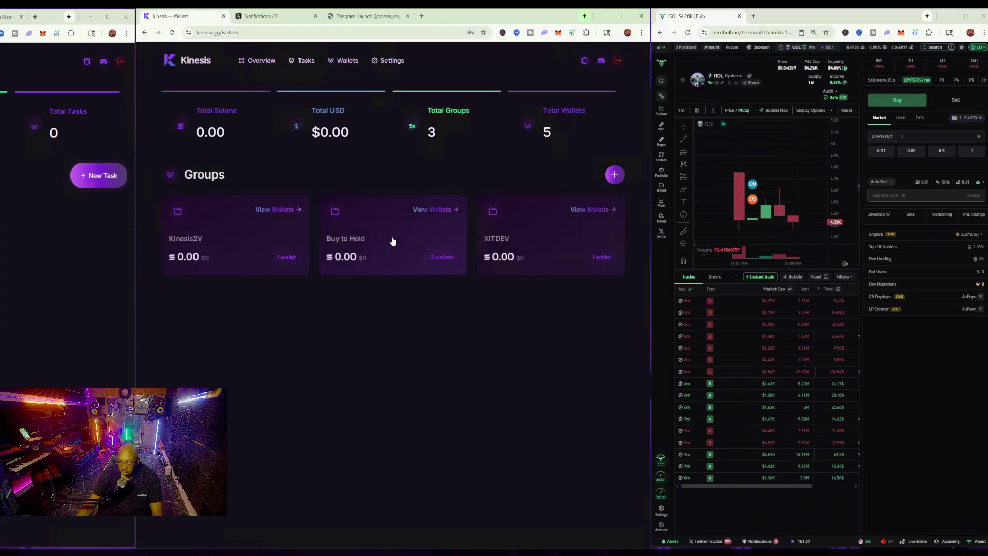
click(440, 232)
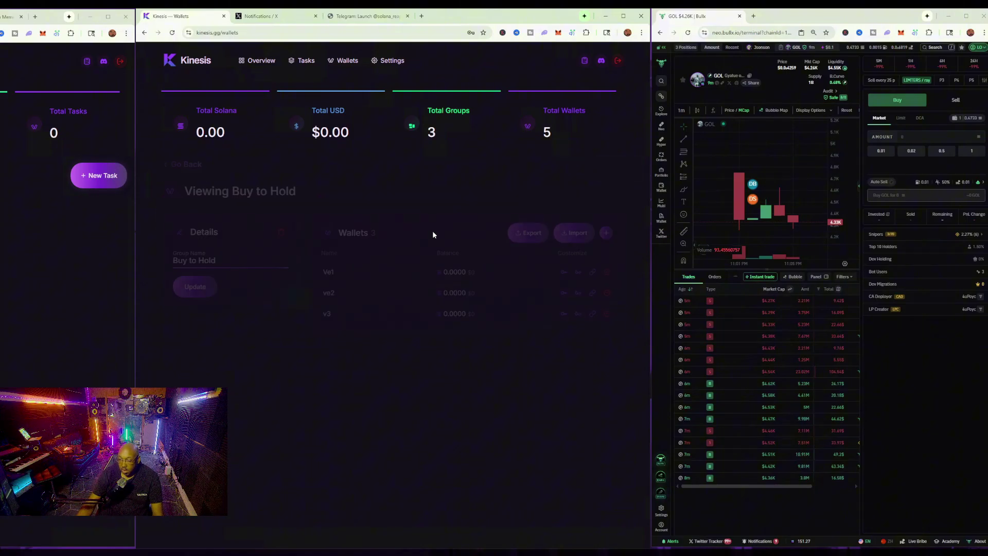
click(278, 235)
click(371, 325)
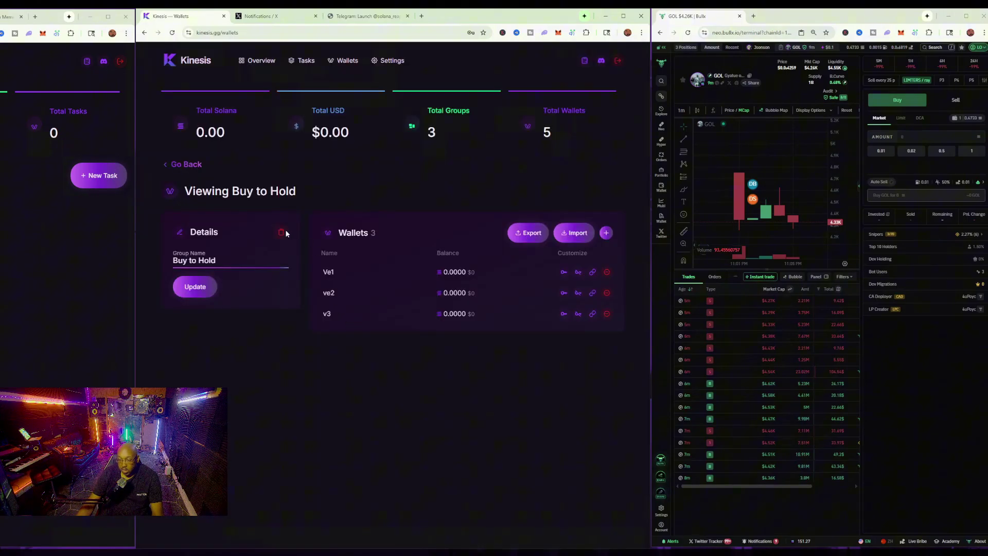
click(286, 234)
click(329, 321)
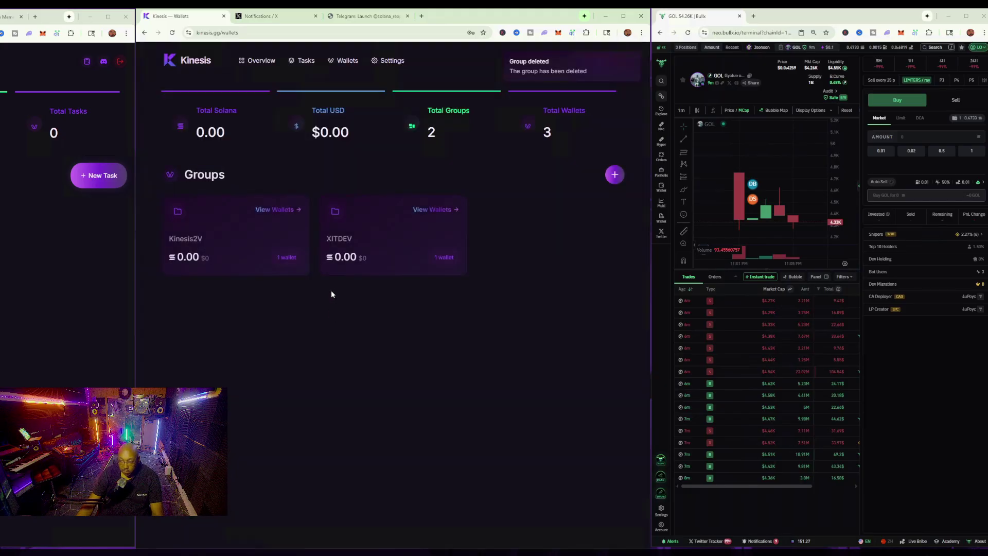